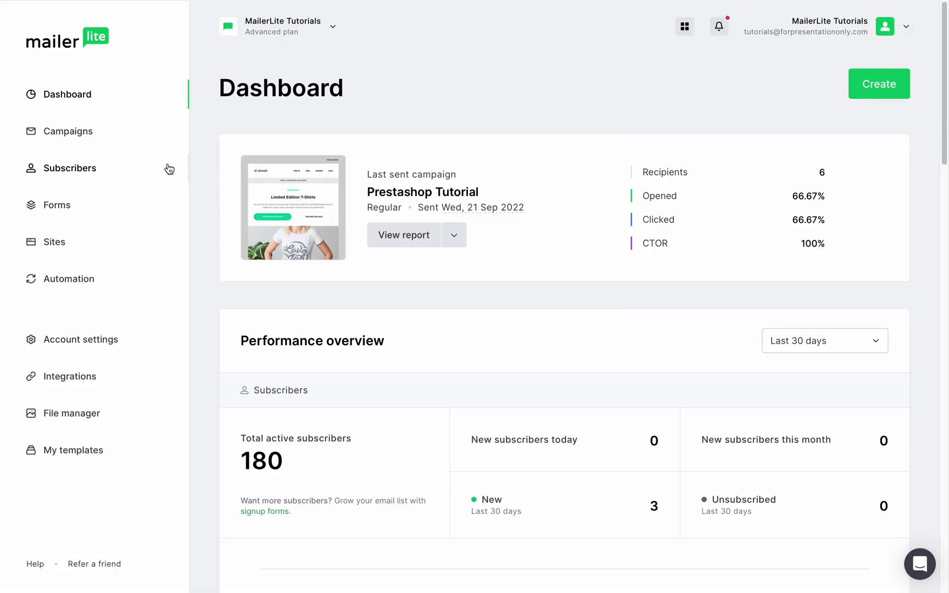
Step: Create a new subscriber segment named 'Demo Segment'
{"action": "left_click", "coordinate": [83, 171]}
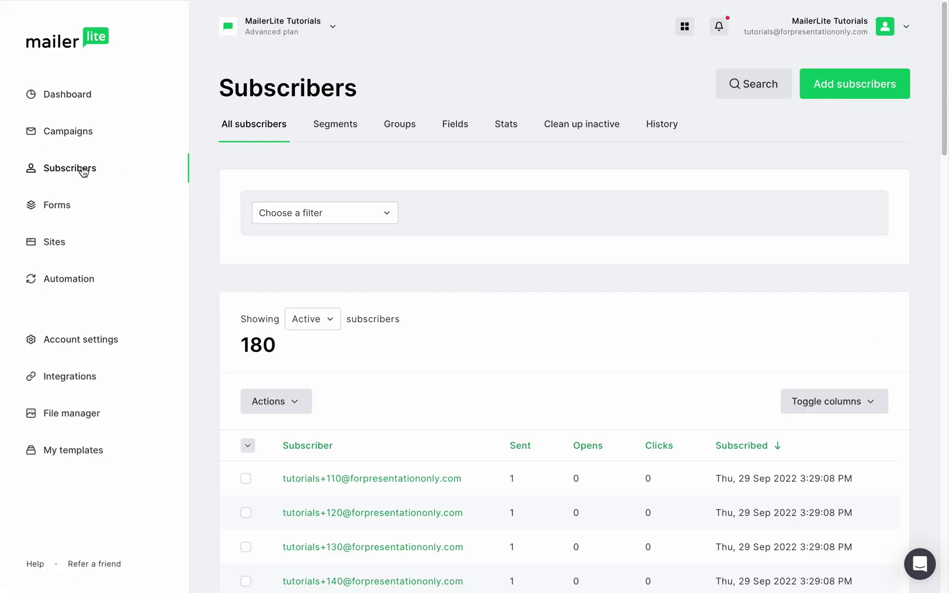
{"action": "left_click", "coordinate": [337, 126]}
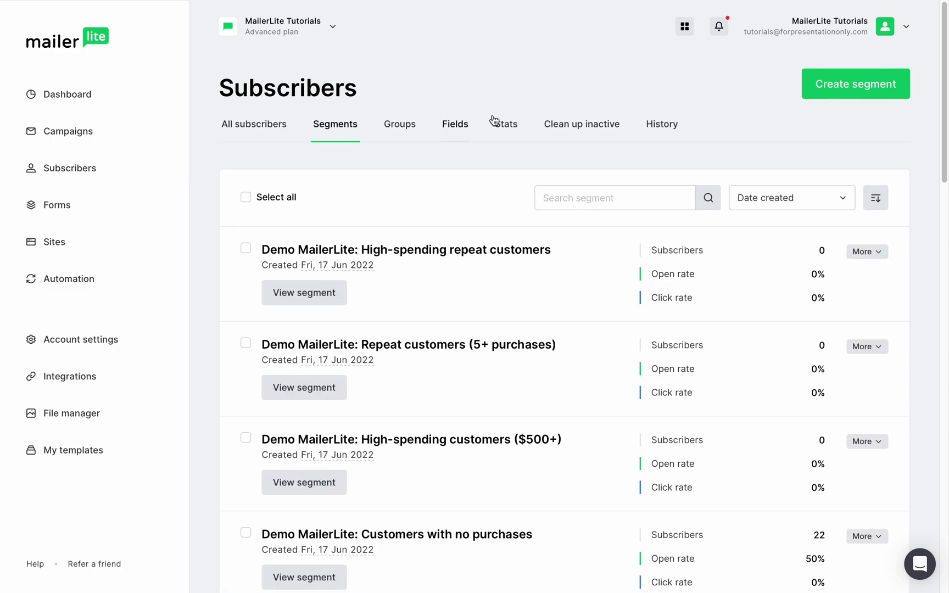
{"action": "left_click", "coordinate": [813, 85]}
{"action": "type", "text": "Demo Segment"}
{"action": "left_click", "coordinate": [573, 352]}
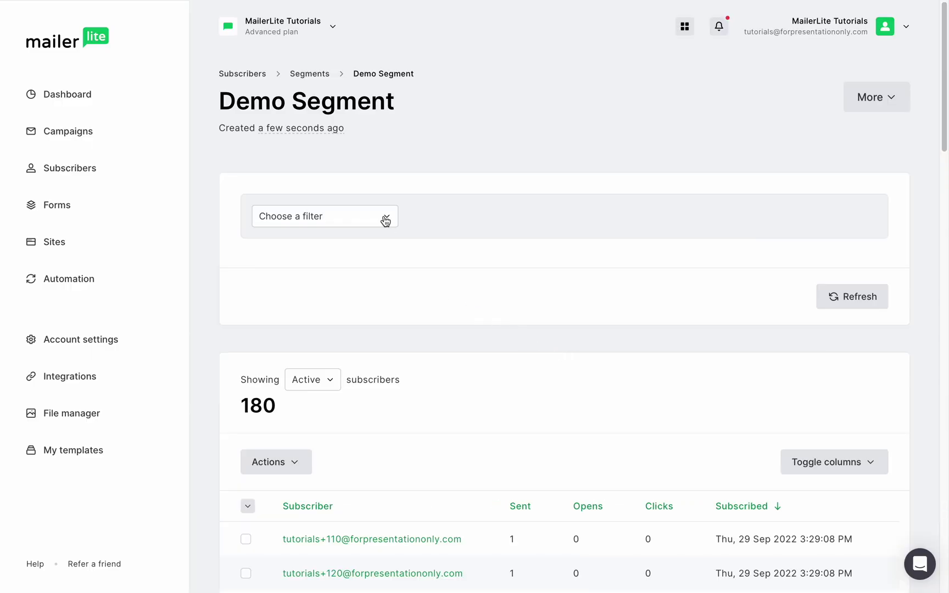
Step: Filter the segment by Groups > Belongs to > Food blog and Sales, and save it
{"action": "left_click", "coordinate": [383, 217]}
{"action": "left_click", "coordinate": [310, 304]}
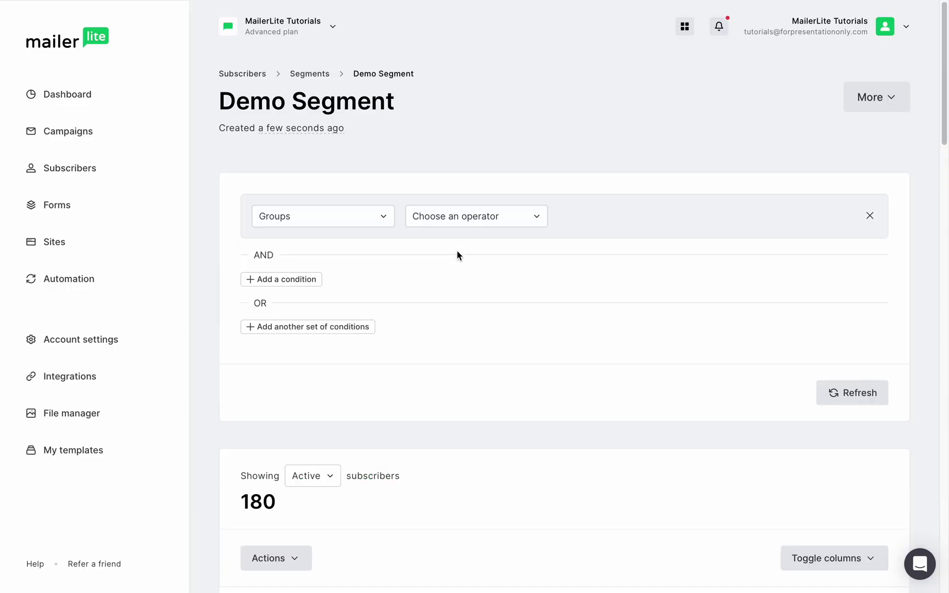
{"action": "left_click", "coordinate": [499, 216]}
{"action": "left_click", "coordinate": [464, 252]}
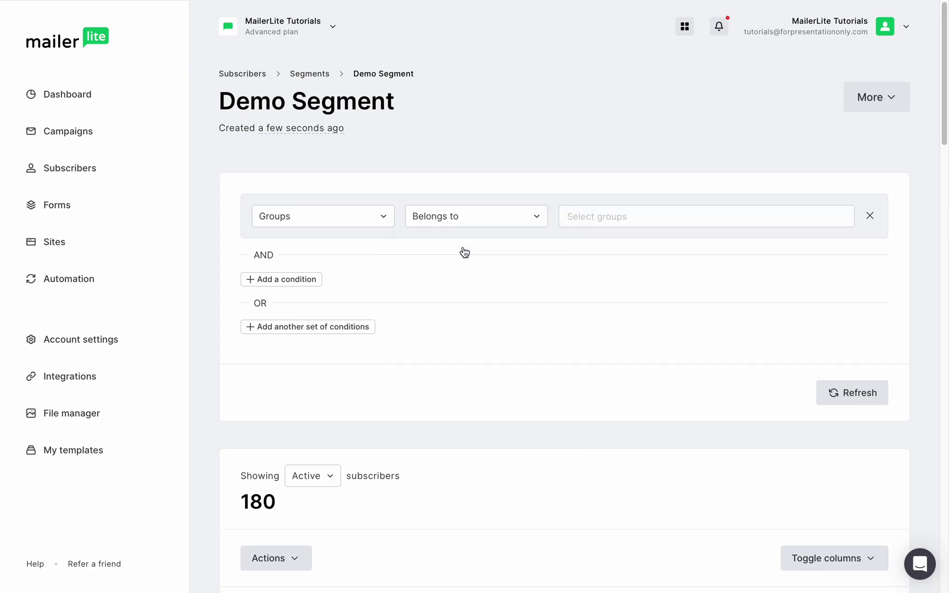
{"action": "left_click", "coordinate": [603, 216]}
{"action": "left_click", "coordinate": [573, 262]}
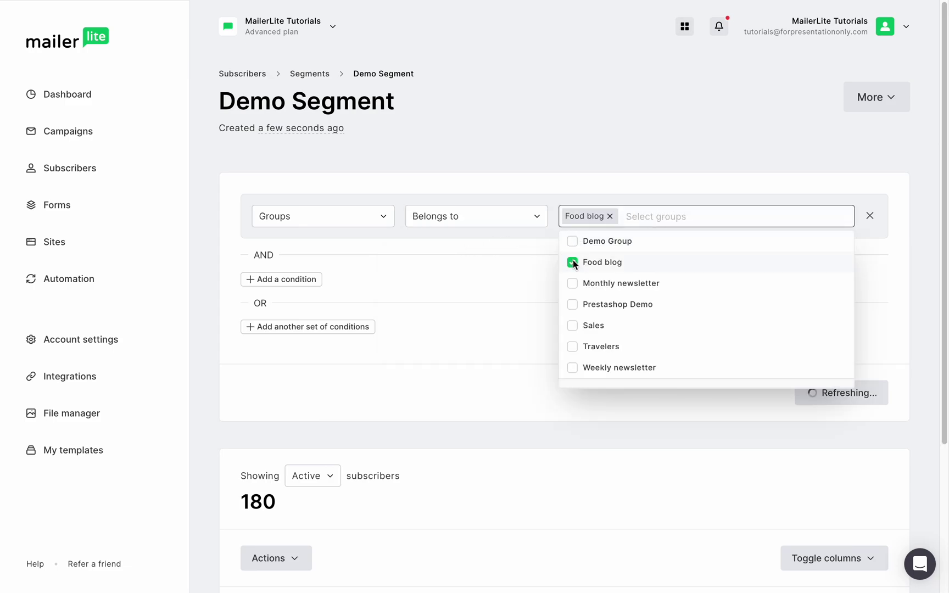
{"action": "left_click", "coordinate": [571, 325]}
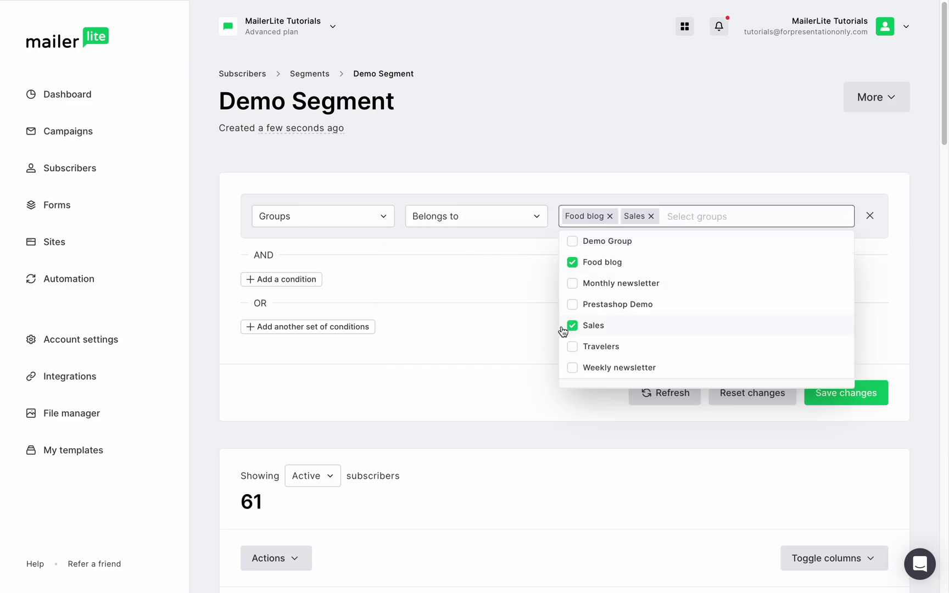
{"action": "left_click", "coordinate": [544, 332]}
{"action": "scroll", "coordinate": [544, 329], "scroll_direction": "down", "scroll_amount": 4}
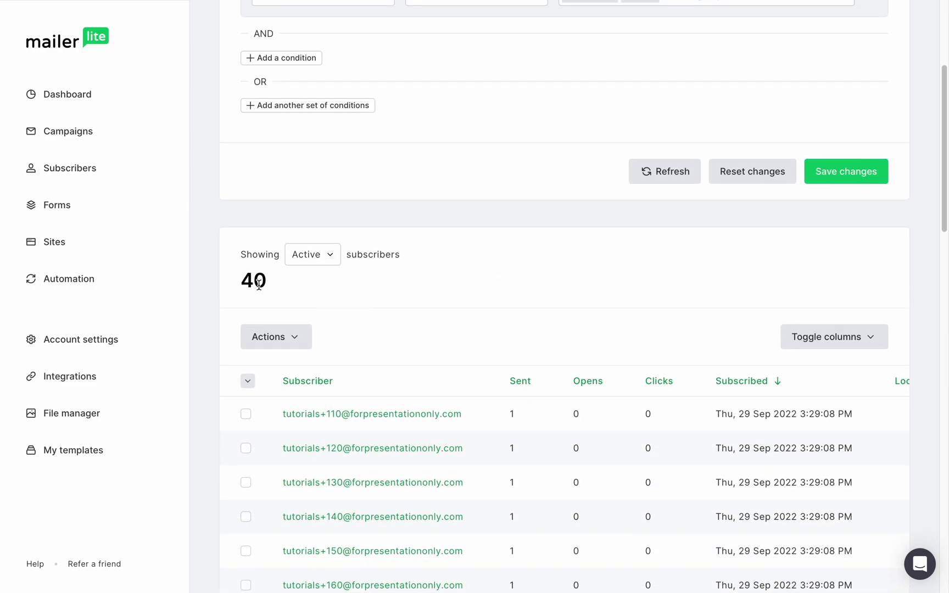
{"action": "left_click", "coordinate": [839, 173]}
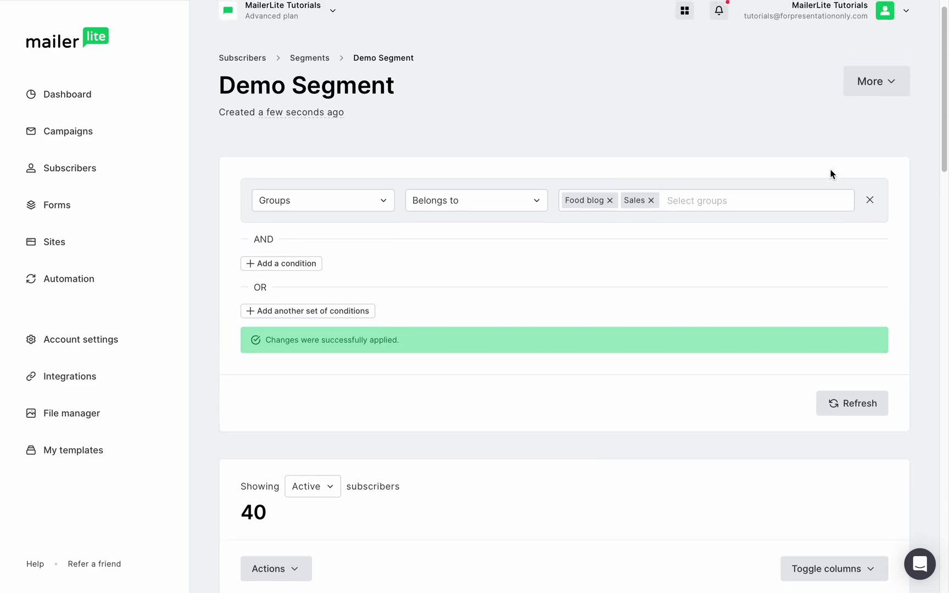
Step: Select the top two subscribers and use bulk Add to group to put them in Monthly newsletter
{"action": "left_click", "coordinate": [240, 77]}
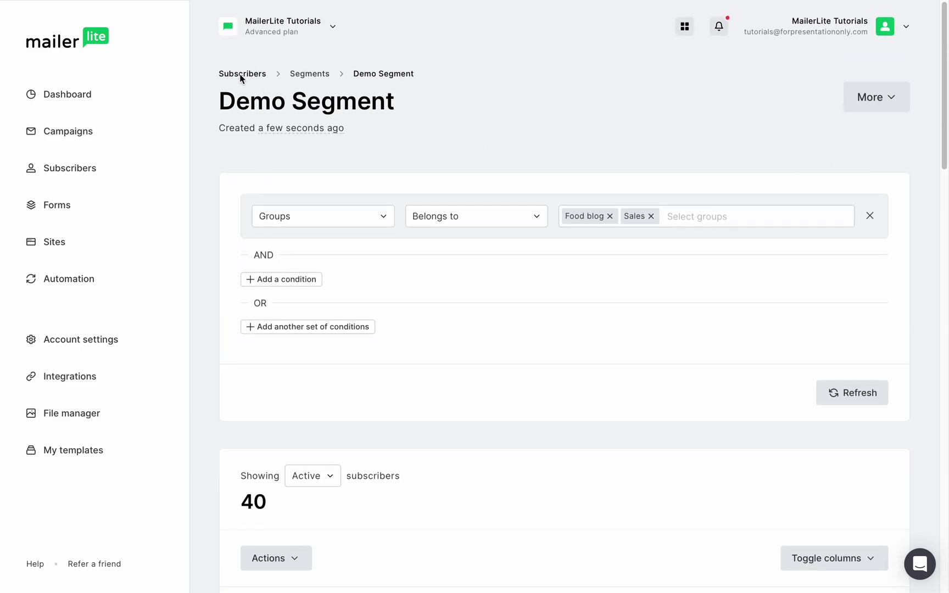
{"action": "scroll", "coordinate": [249, 126], "scroll_direction": "down", "scroll_amount": 4}
{"action": "scroll", "coordinate": [242, 164], "scroll_direction": "down", "scroll_amount": 1}
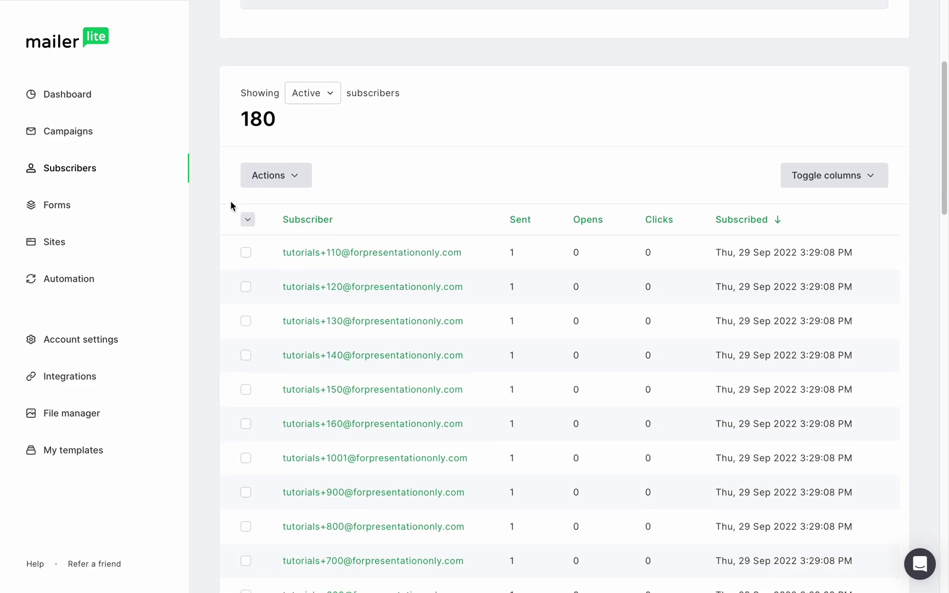
{"action": "left_click", "coordinate": [247, 253]}
{"action": "left_click", "coordinate": [245, 287]}
{"action": "left_click", "coordinate": [298, 175]}
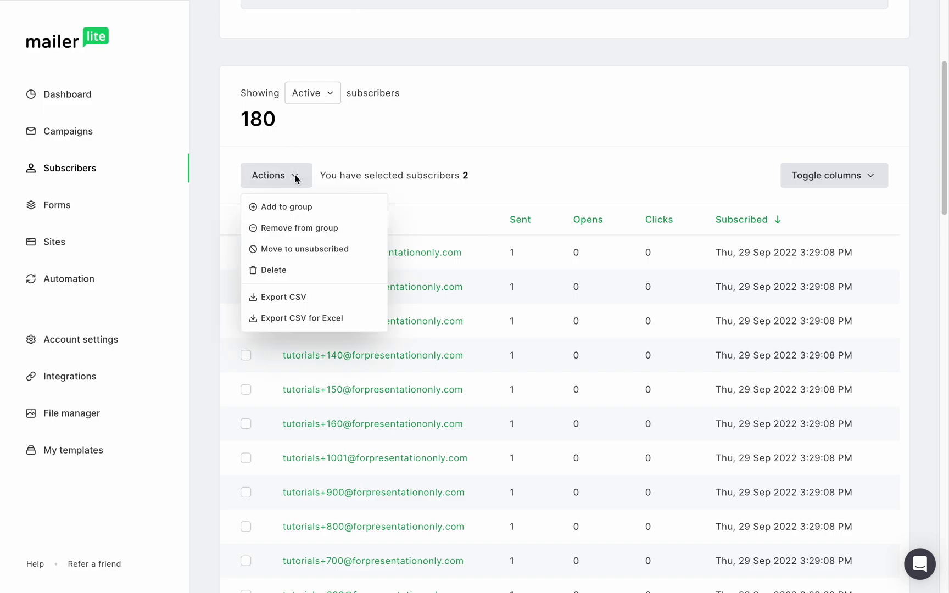
{"action": "left_click", "coordinate": [287, 206]}
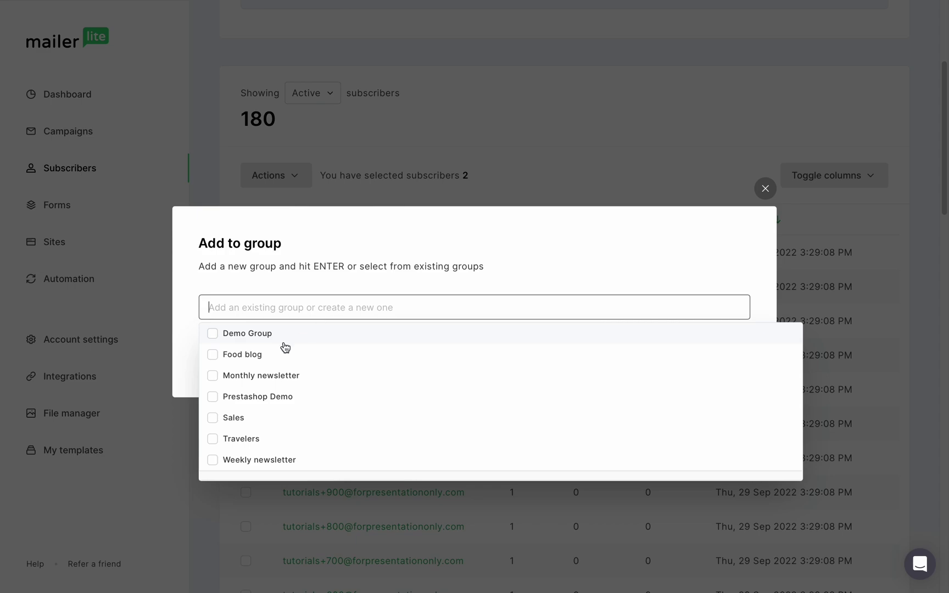
{"action": "left_click", "coordinate": [213, 375]}
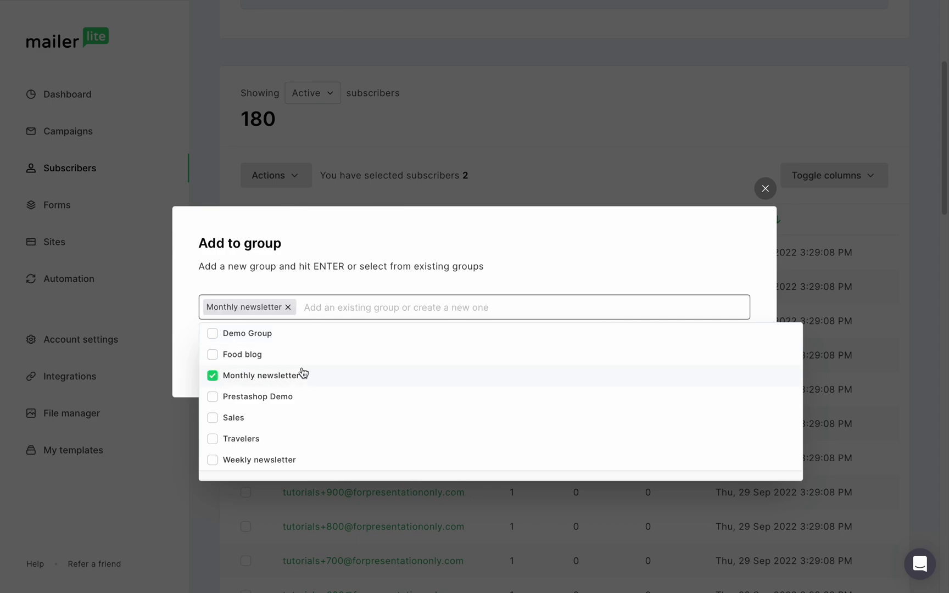
{"action": "left_click", "coordinate": [684, 220]}
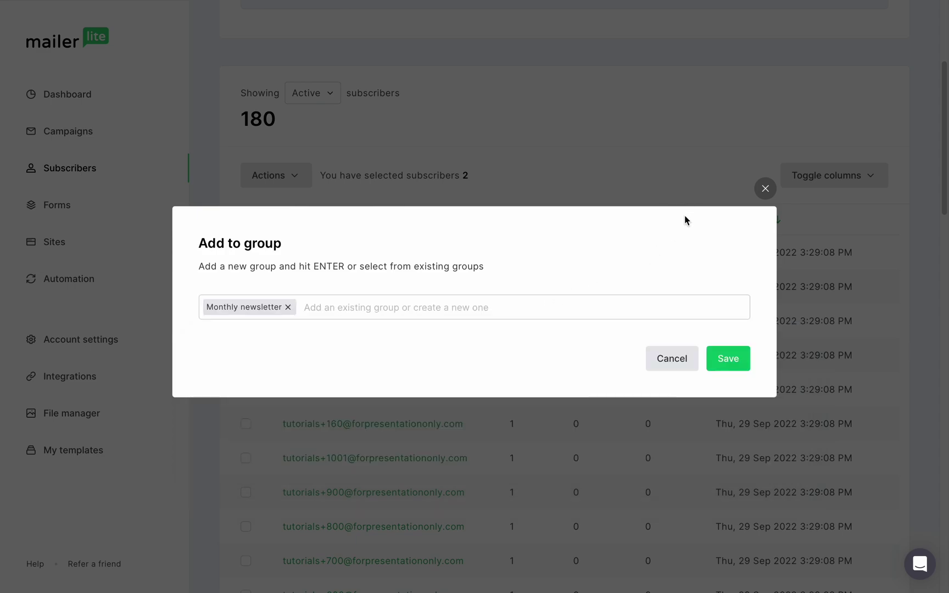
{"action": "left_click", "coordinate": [740, 367]}
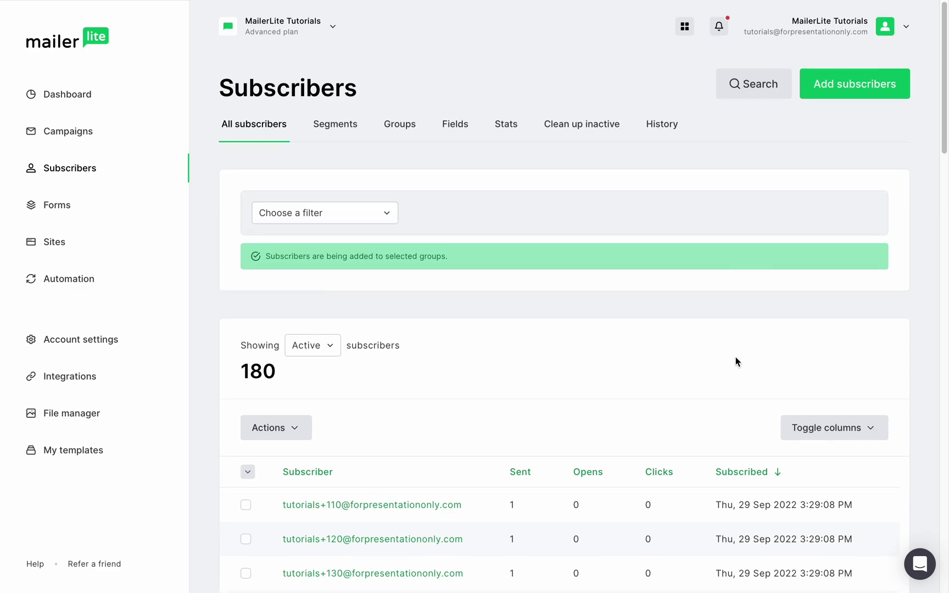
Step: In Groups, tick Prestashop Demo and Sales, then create a new group named 'Demo Group'
{"action": "left_click", "coordinate": [401, 124]}
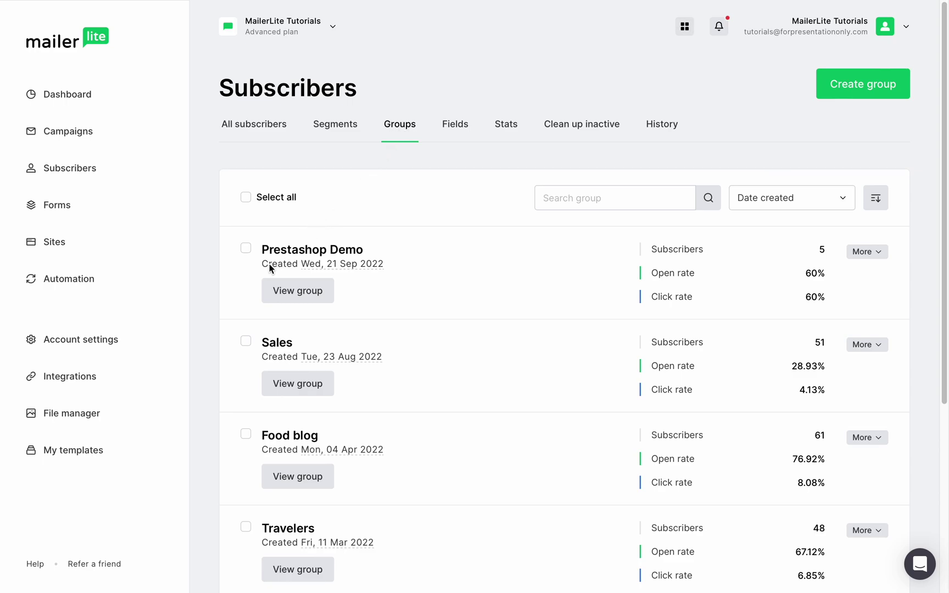
{"action": "left_click", "coordinate": [246, 249]}
{"action": "left_click", "coordinate": [246, 341]}
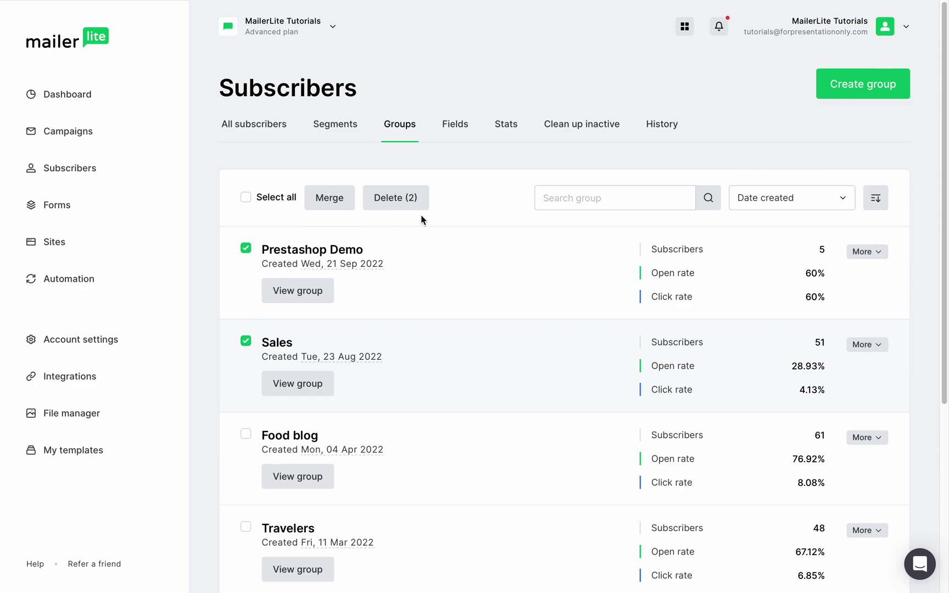
{"action": "left_click", "coordinate": [847, 80]}
{"action": "type", "text": "Demo Group"}
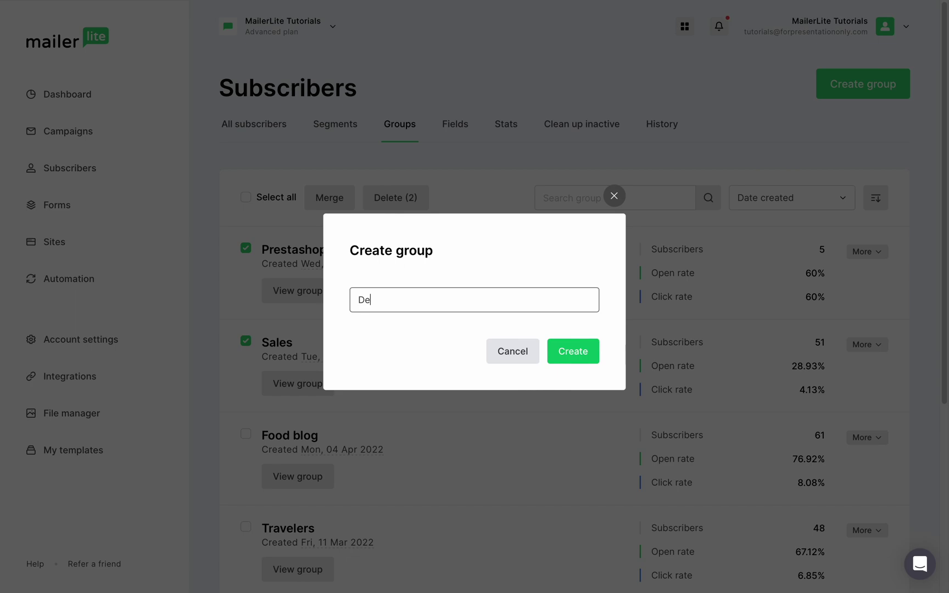
{"action": "left_click", "coordinate": [580, 351]}
Step: Untick all groups, view Demo Group's empty subscriber list, then go to subscriber Stats
{"action": "left_click", "coordinate": [245, 248]}
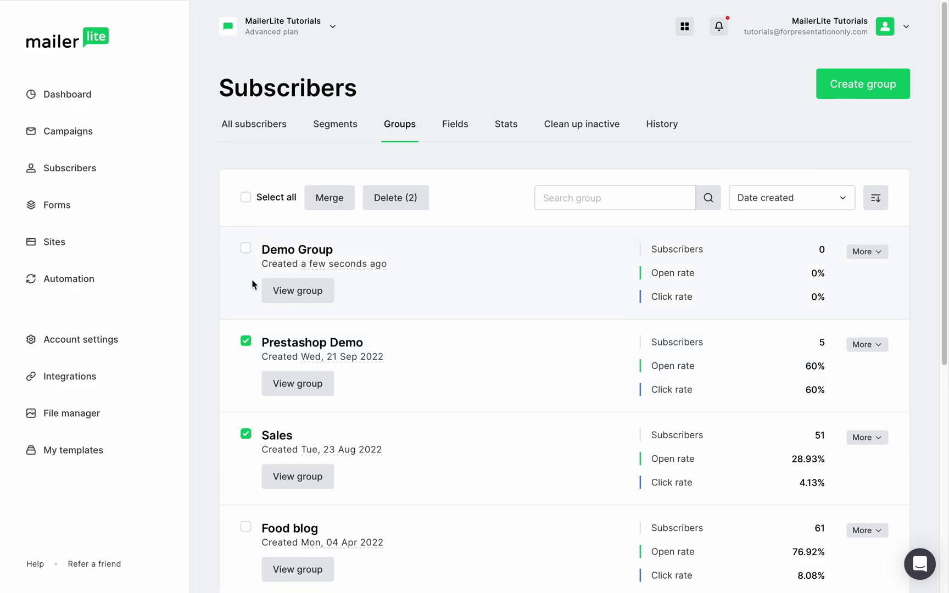
{"action": "left_click", "coordinate": [245, 341]}
{"action": "left_click", "coordinate": [245, 435]}
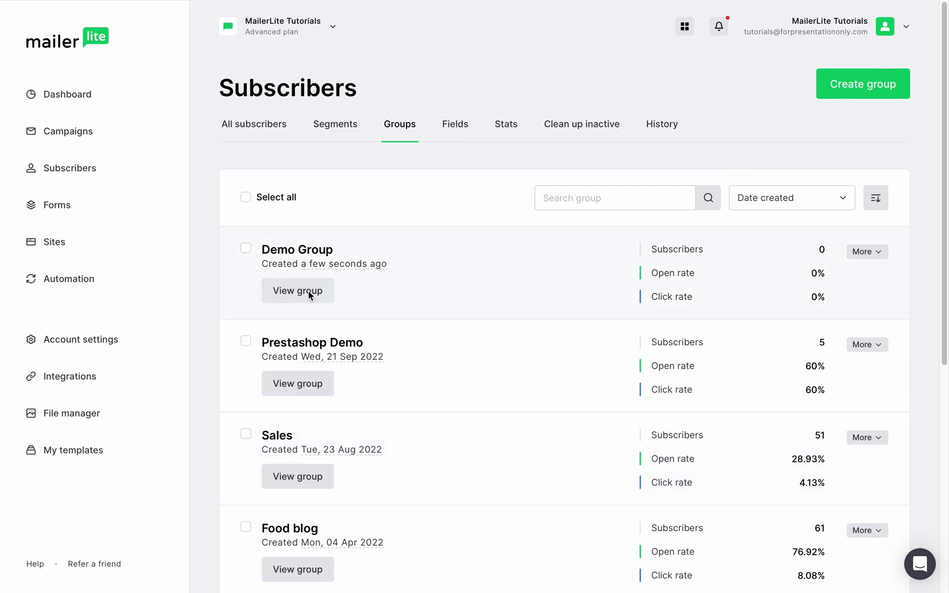
{"action": "left_click", "coordinate": [309, 291]}
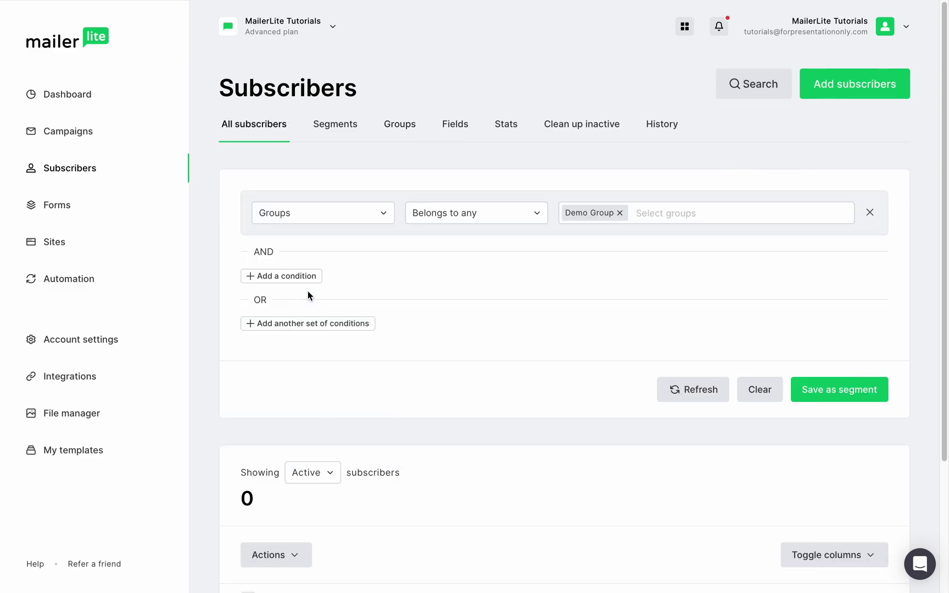
{"action": "scroll", "coordinate": [307, 295], "scroll_direction": "down", "scroll_amount": 3}
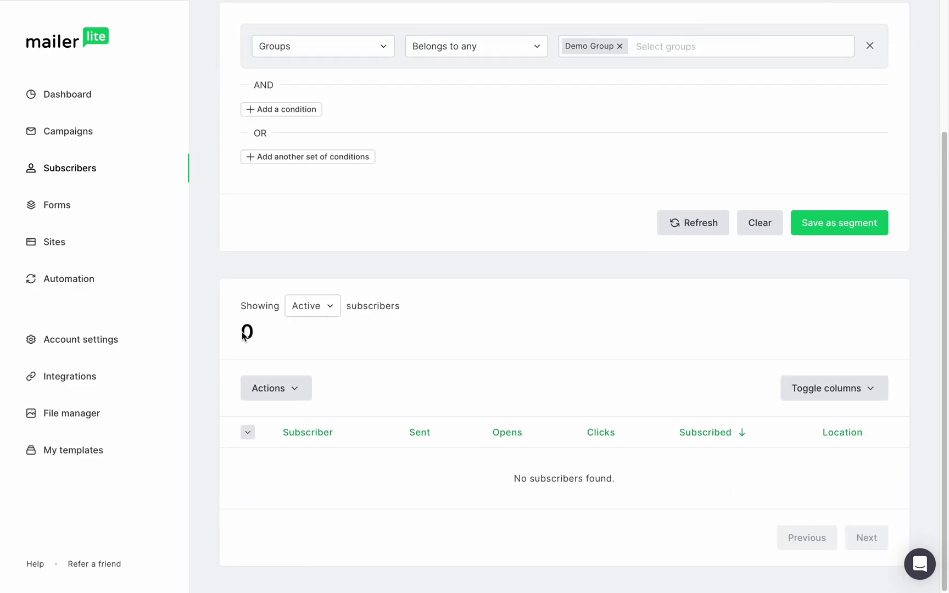
{"action": "scroll", "coordinate": [247, 333], "scroll_direction": "up", "scroll_amount": 3}
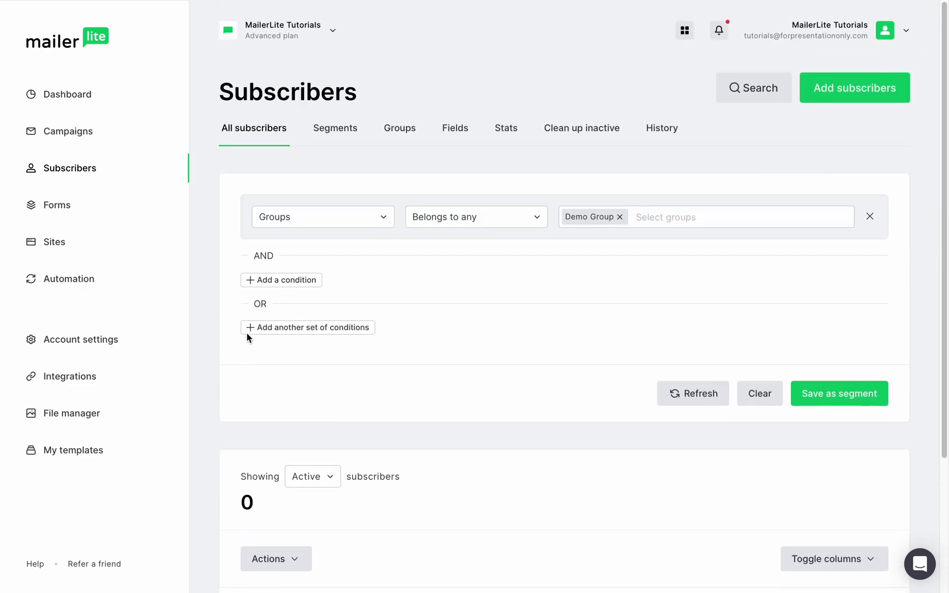
{"action": "left_click", "coordinate": [504, 129]}
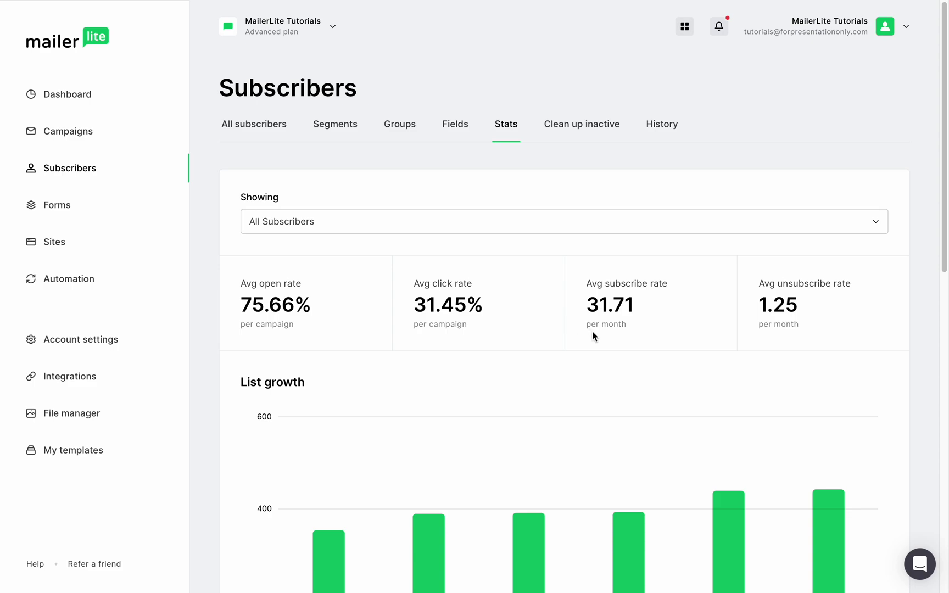
Step: Switch the Stats view from all subscribers to Groups and show the Food blog group's charts
{"action": "scroll", "coordinate": [606, 361], "scroll_direction": "down", "scroll_amount": 3}
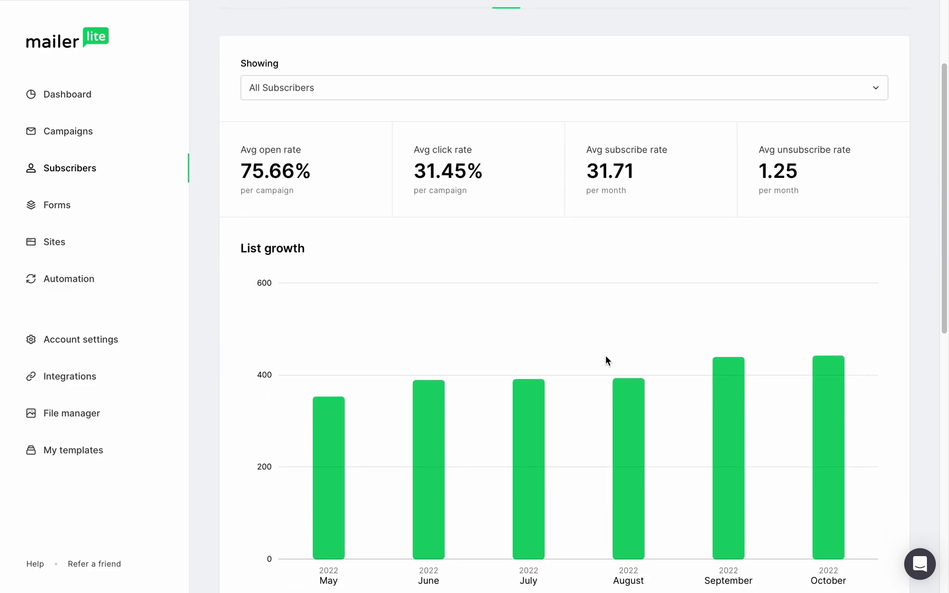
{"action": "scroll", "coordinate": [606, 360], "scroll_direction": "down", "scroll_amount": 3}
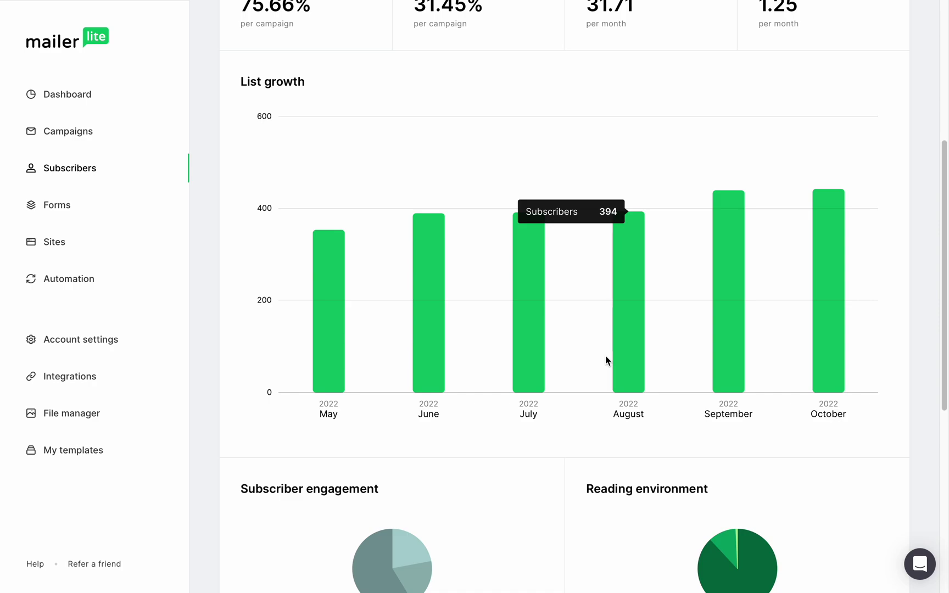
{"action": "scroll", "coordinate": [606, 360], "scroll_direction": "down", "scroll_amount": 5}
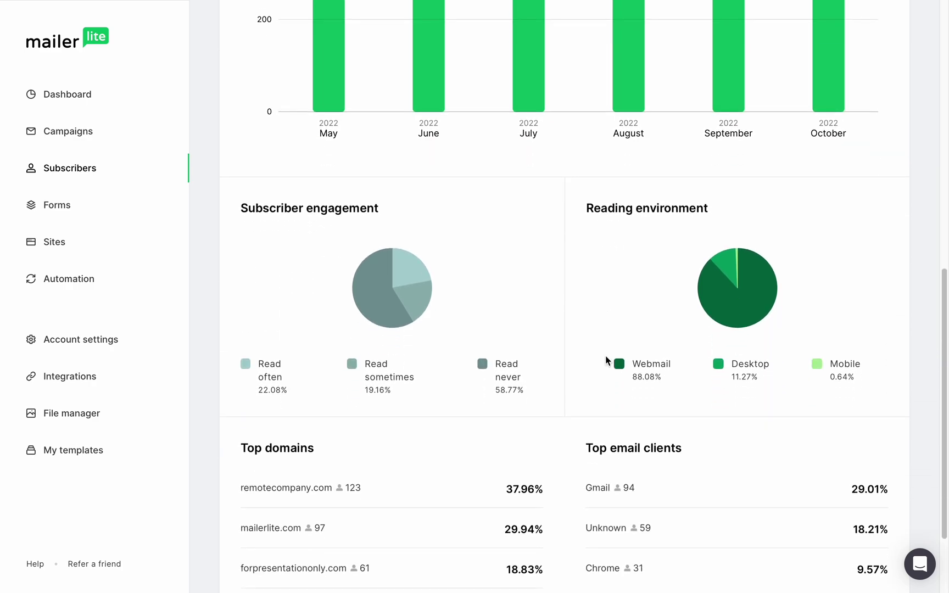
{"action": "scroll", "coordinate": [605, 359], "scroll_direction": "down", "scroll_amount": 2}
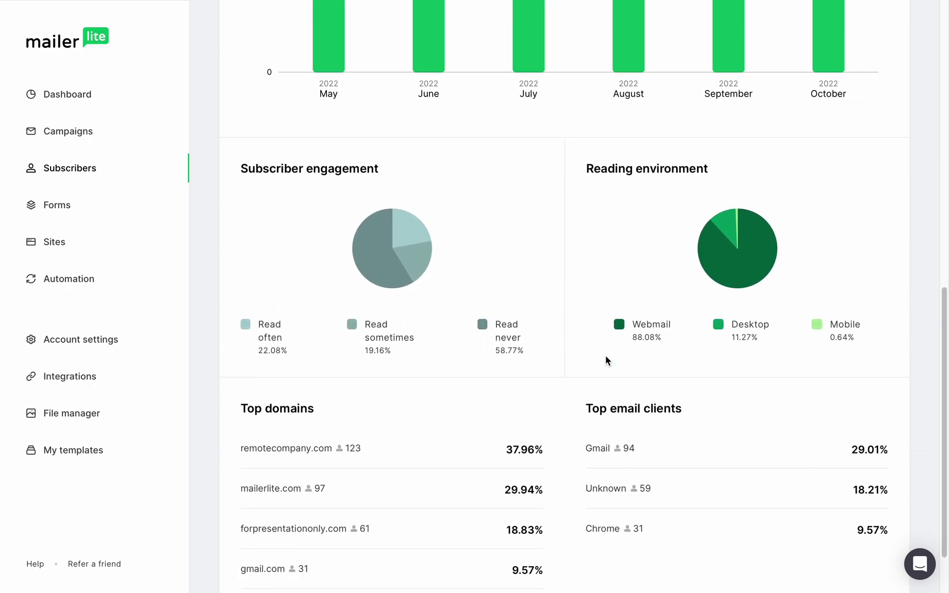
{"action": "scroll", "coordinate": [605, 357], "scroll_direction": "up", "scroll_amount": 10}
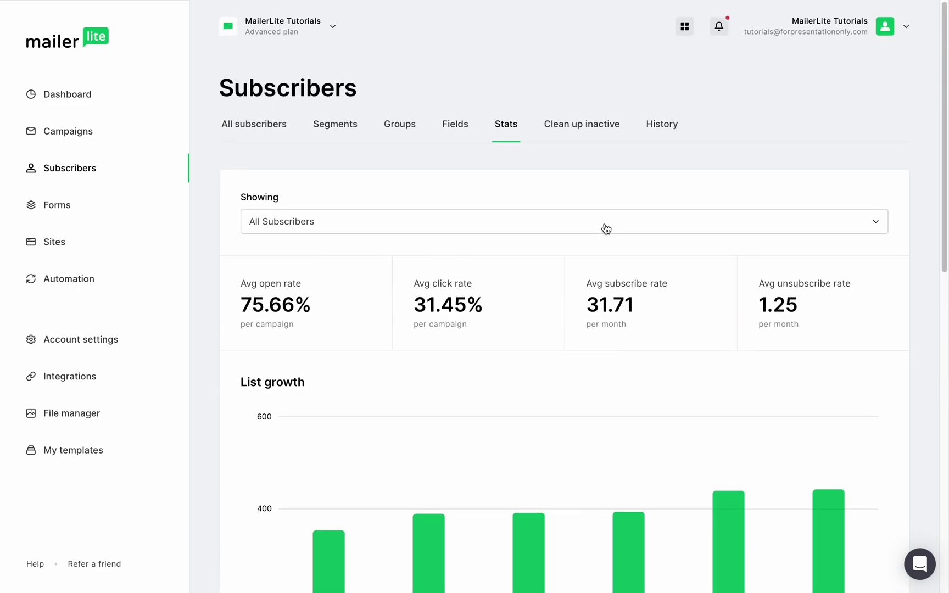
{"action": "left_click", "coordinate": [605, 229]}
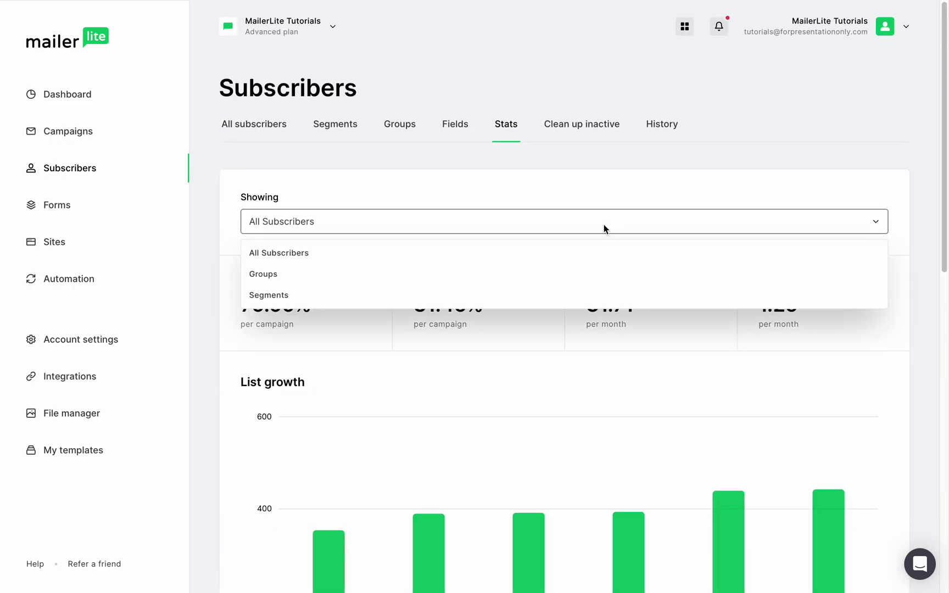
{"action": "left_click", "coordinate": [432, 275]}
{"action": "left_click", "coordinate": [610, 229]}
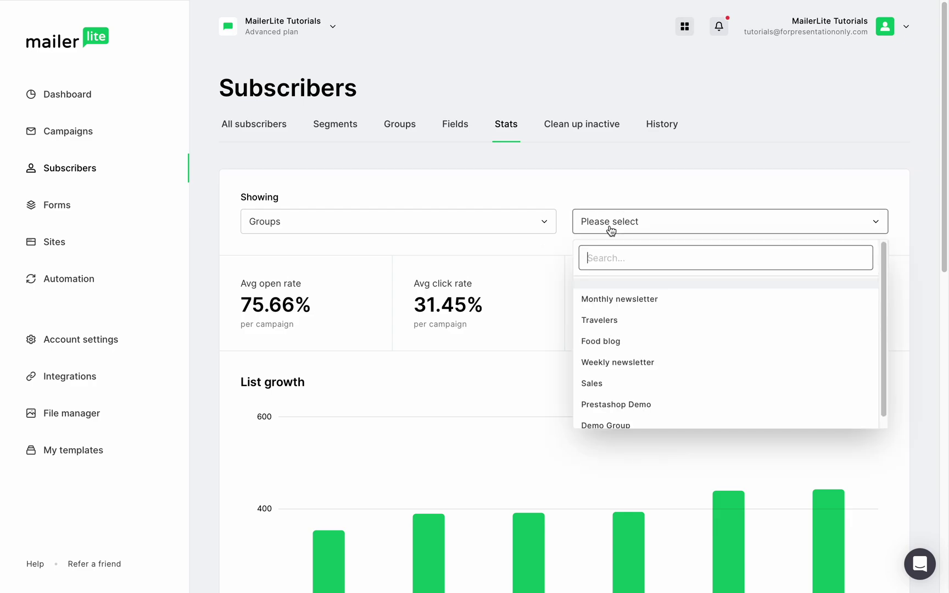
{"action": "left_click", "coordinate": [604, 347]}
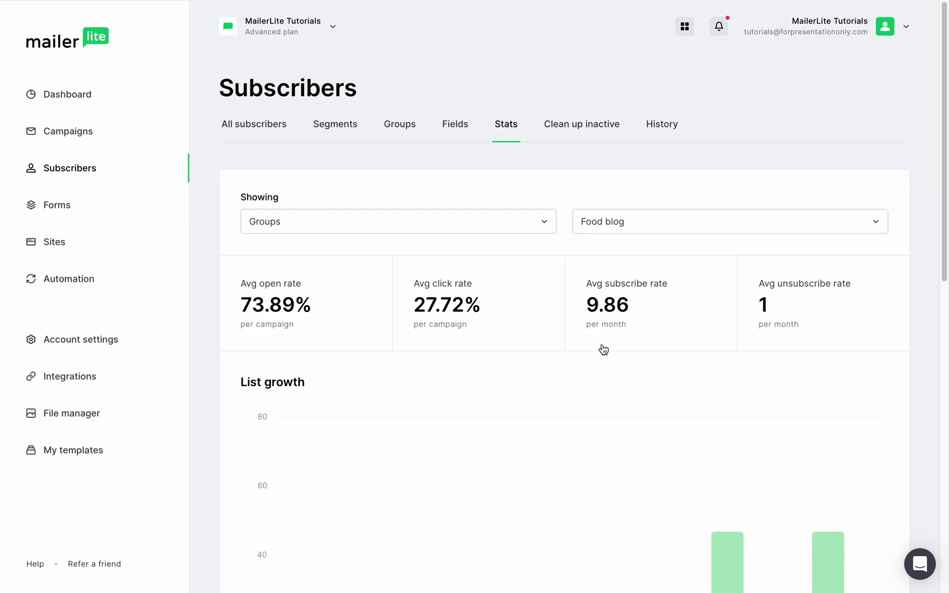
{"action": "scroll", "coordinate": [602, 349], "scroll_direction": "down", "scroll_amount": 5}
{"action": "scroll", "coordinate": [602, 344], "scroll_direction": "down", "scroll_amount": 6}
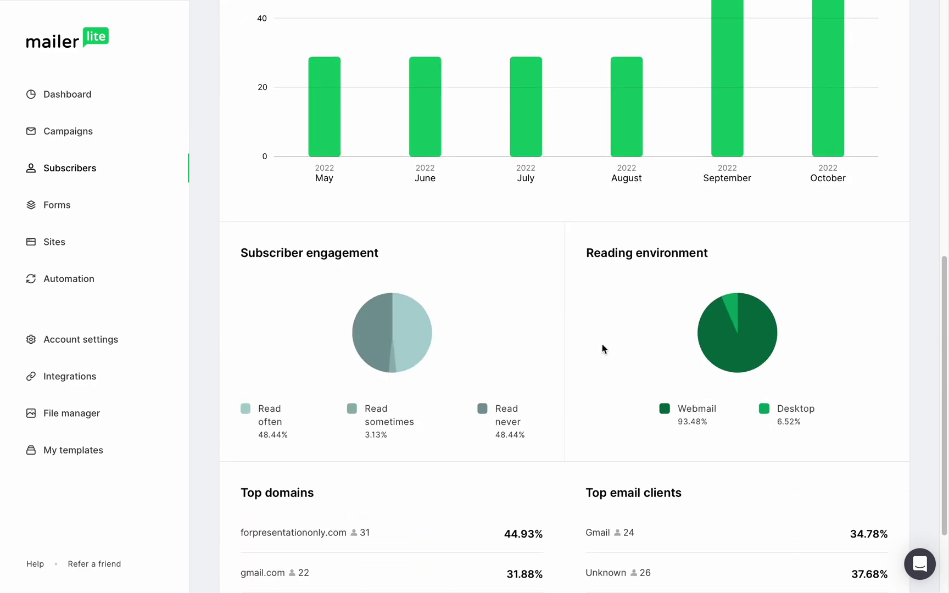
{"action": "left_click", "coordinate": [64, 206]}
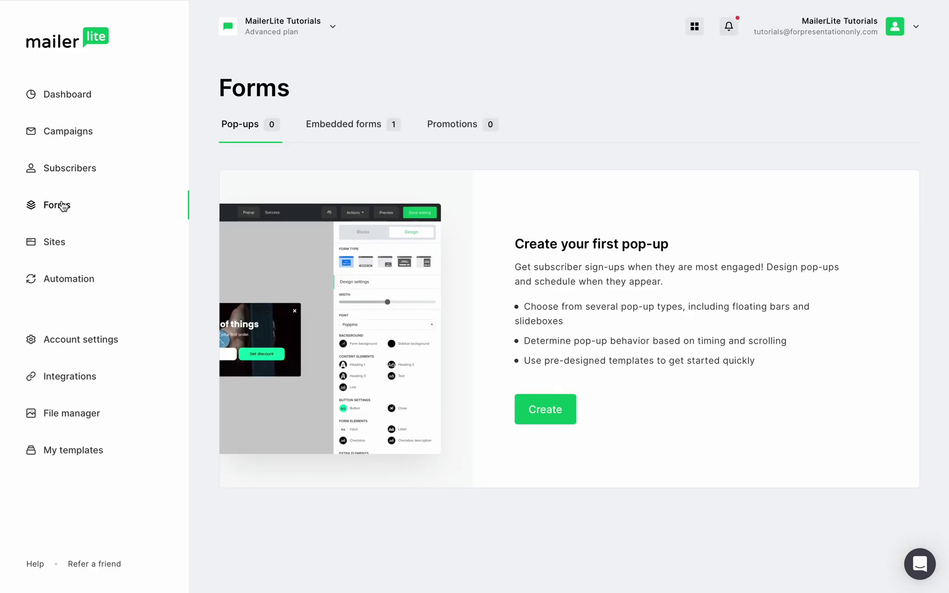
Step: Add the Sales and Demo Group groups to Embedded form Demo's sign-up groups
{"action": "left_click", "coordinate": [336, 122]}
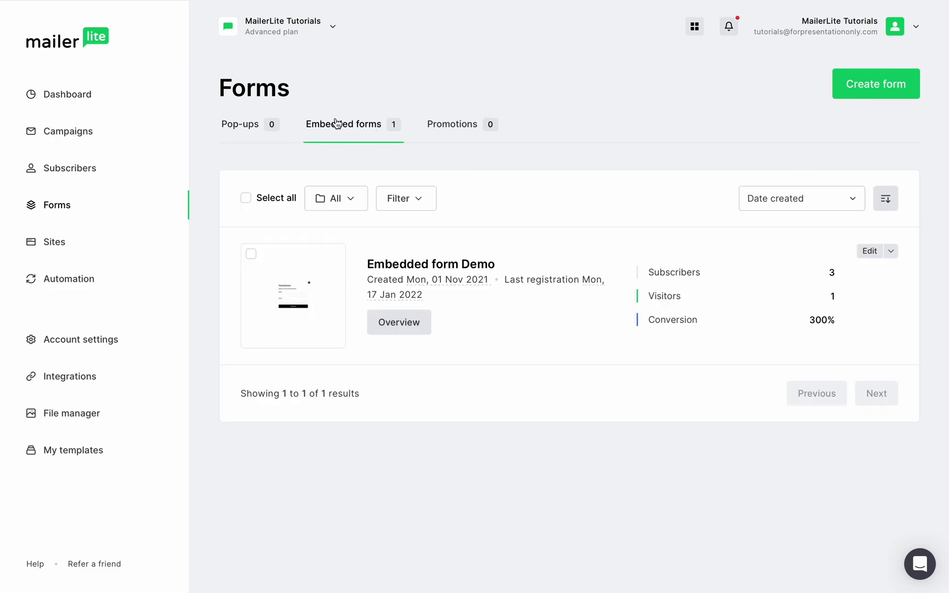
{"action": "left_click", "coordinate": [409, 324]}
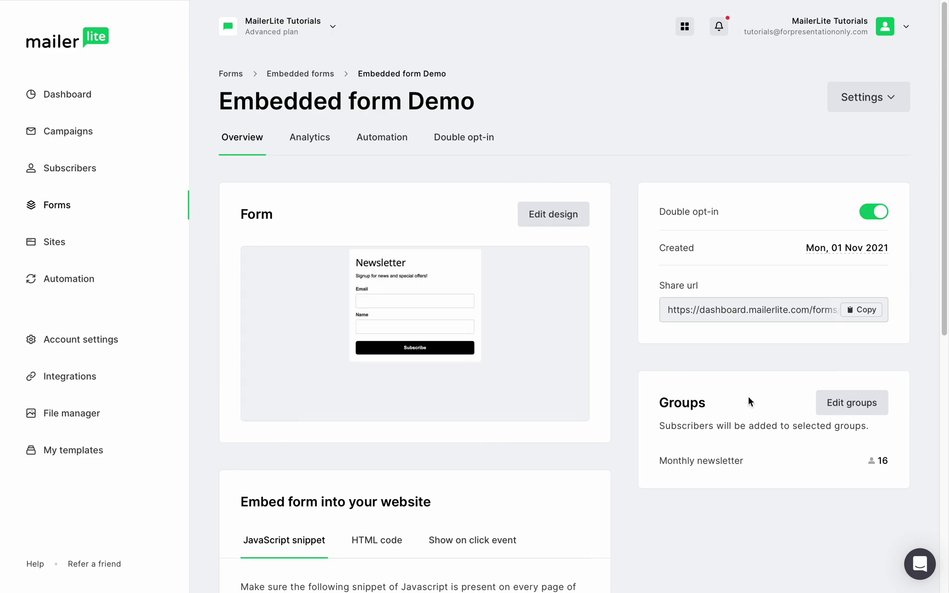
{"action": "left_click", "coordinate": [824, 413]}
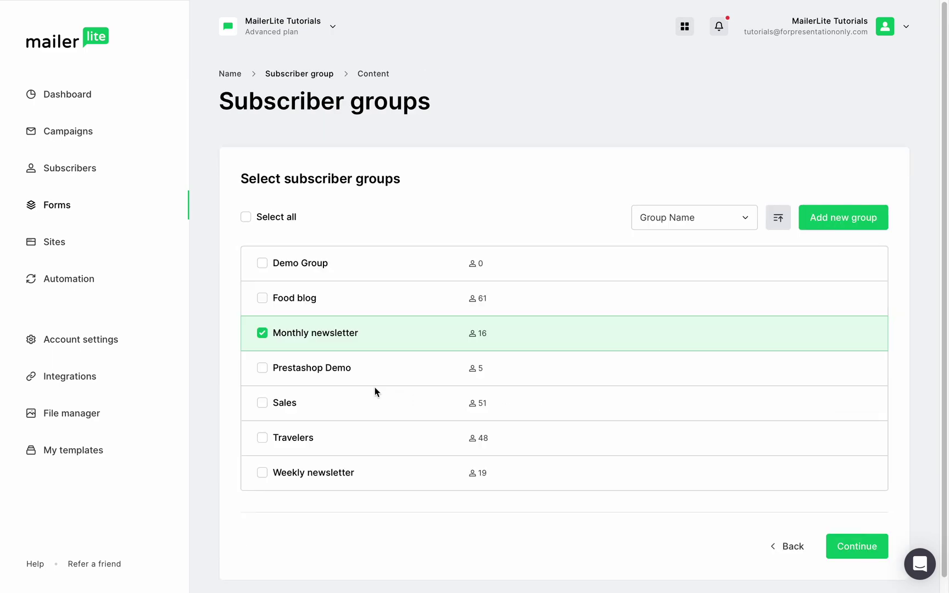
{"action": "left_click", "coordinate": [263, 404]}
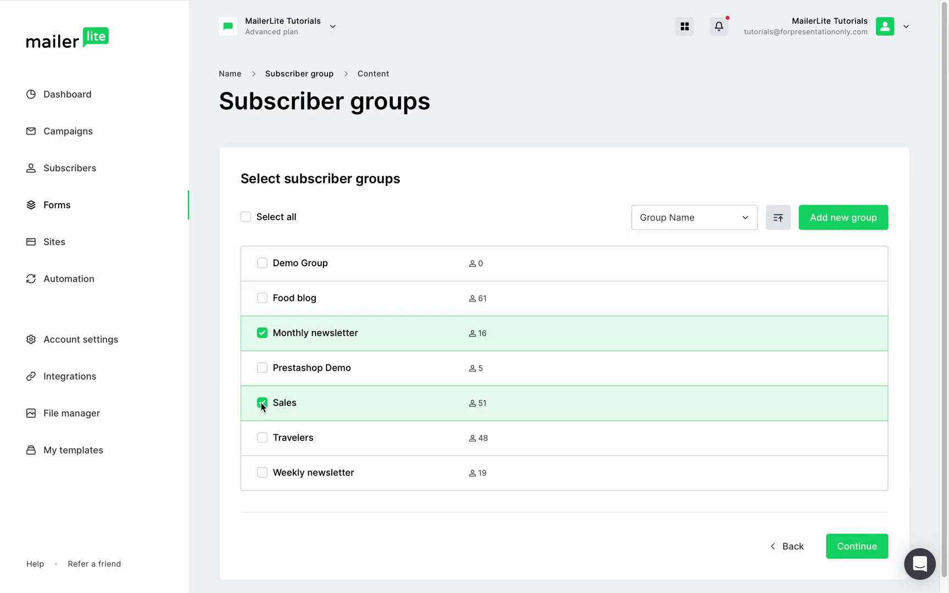
{"action": "left_click", "coordinate": [263, 262]}
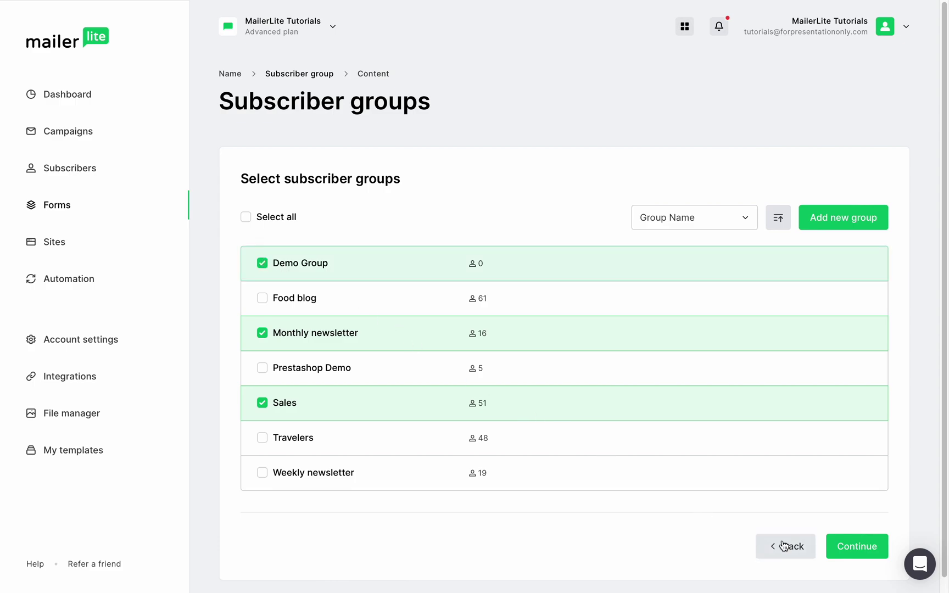
{"action": "left_click", "coordinate": [846, 552]}
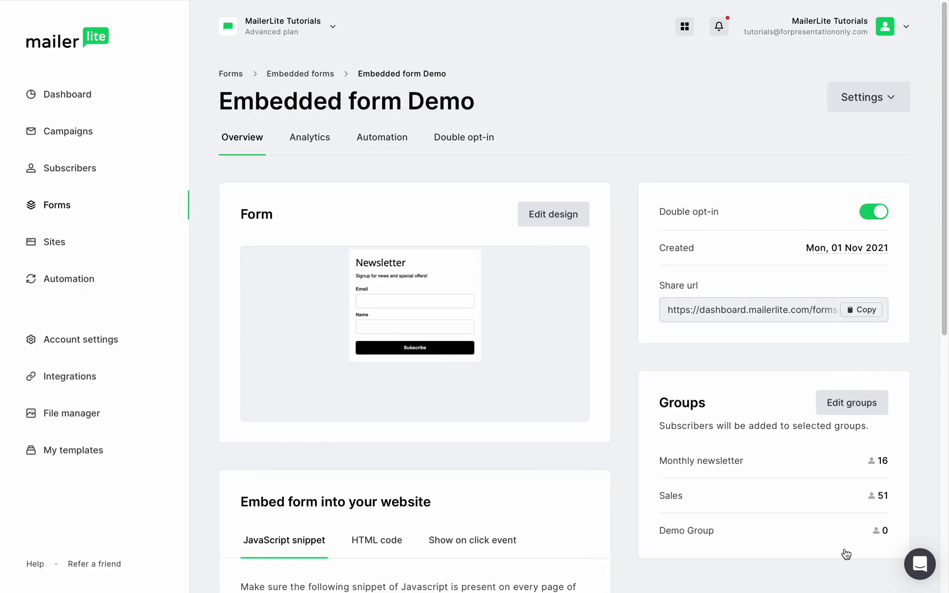
Step: Send the Group Demo draft to Monthly newsletter excluding Travelers and Sales; add a survey above FRESH NEWS
{"action": "left_click", "coordinate": [60, 134]}
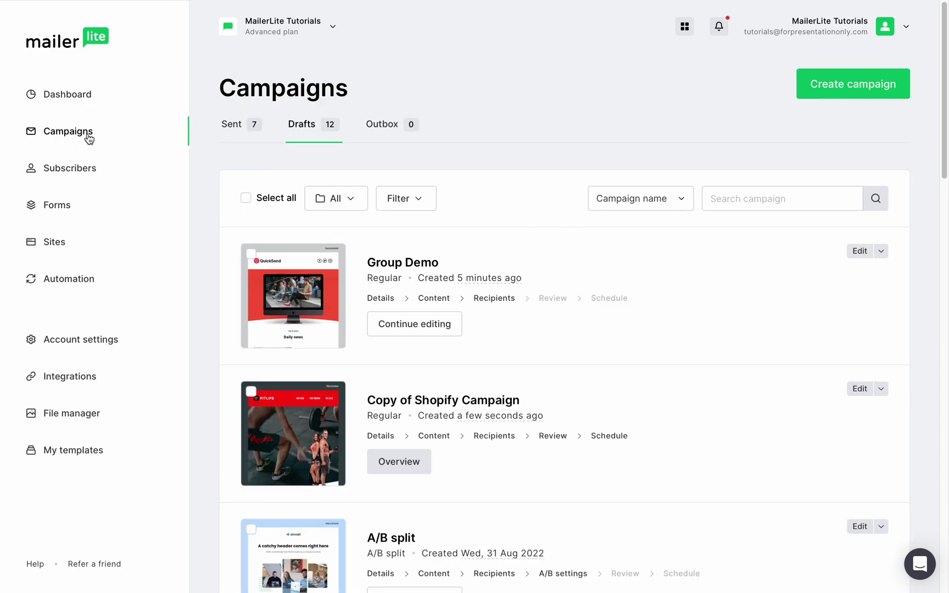
{"action": "left_click", "coordinate": [409, 330]}
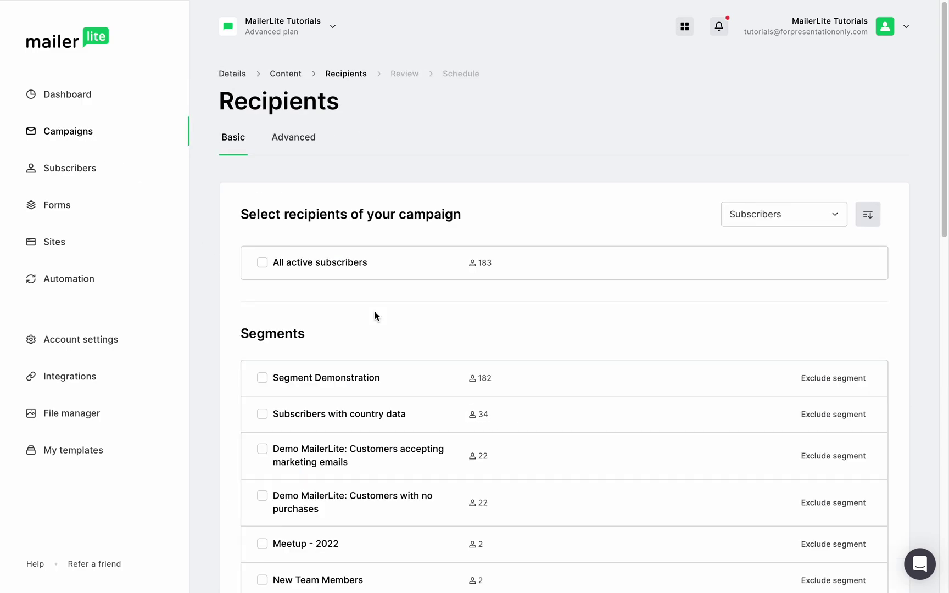
{"action": "scroll", "coordinate": [375, 316], "scroll_direction": "down", "scroll_amount": 15}
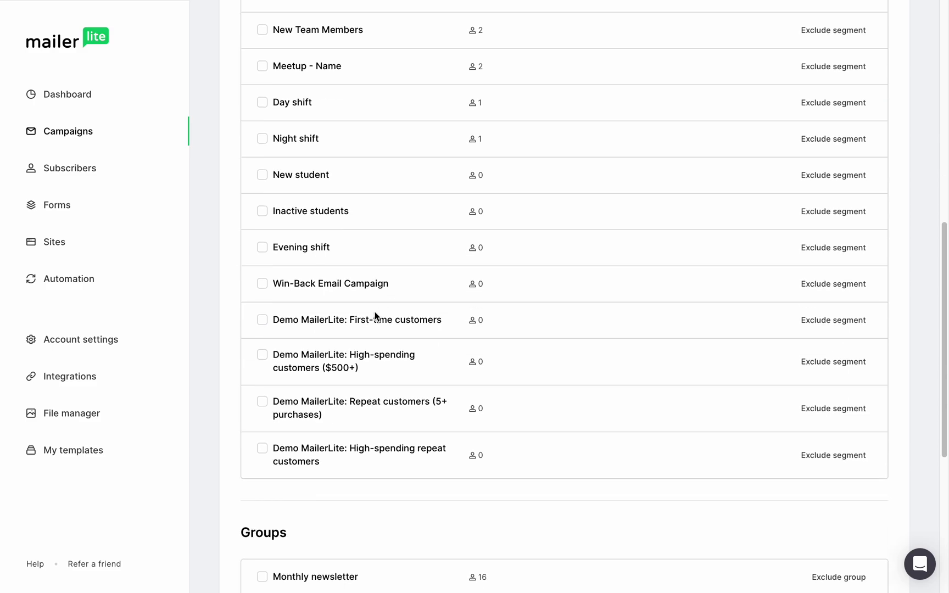
{"action": "scroll", "coordinate": [374, 311], "scroll_direction": "down", "scroll_amount": 2}
{"action": "left_click", "coordinate": [263, 240]}
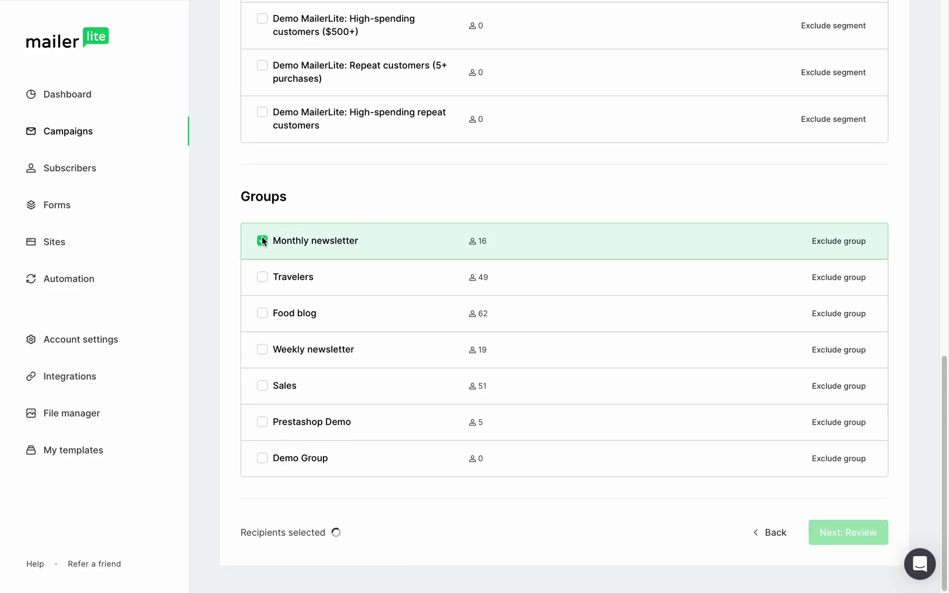
{"action": "left_click", "coordinate": [841, 278]}
{"action": "left_click", "coordinate": [839, 387]}
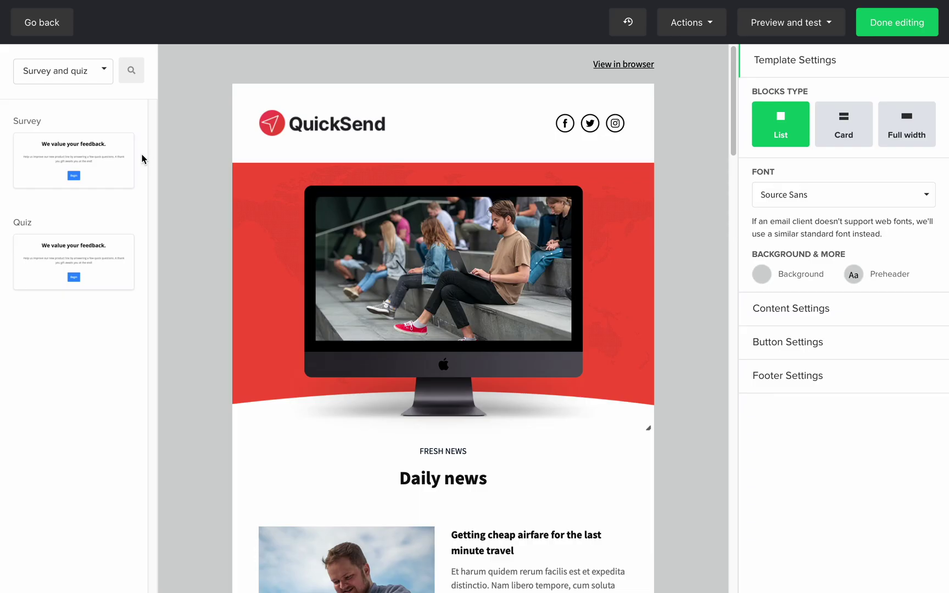
{"action": "left_click_drag", "start_coordinate": [86, 157], "coordinate": [470, 436]}
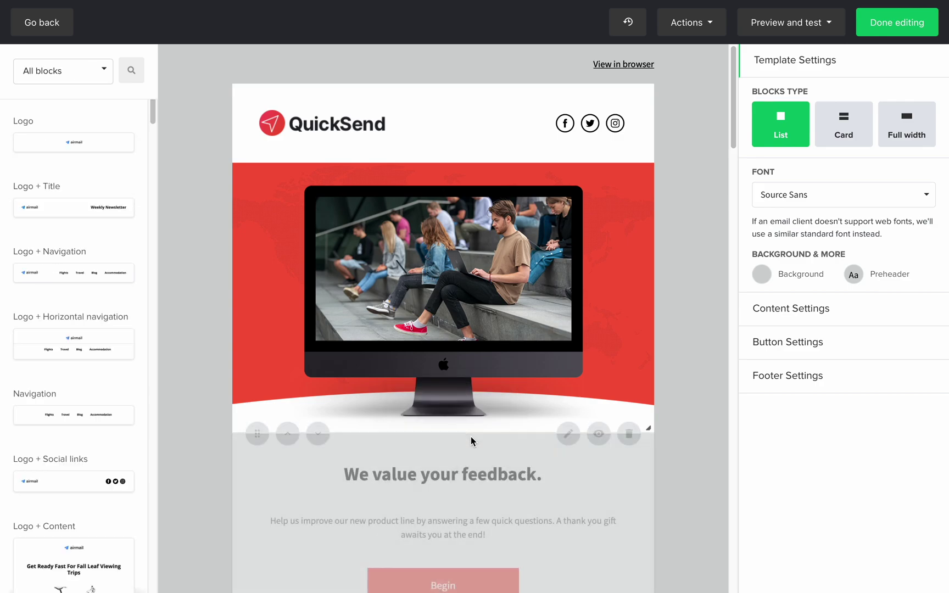
Step: Open the survey's Rules and add a rule based on the feedback question
{"action": "scroll", "coordinate": [470, 434], "scroll_direction": "down", "scroll_amount": 2}
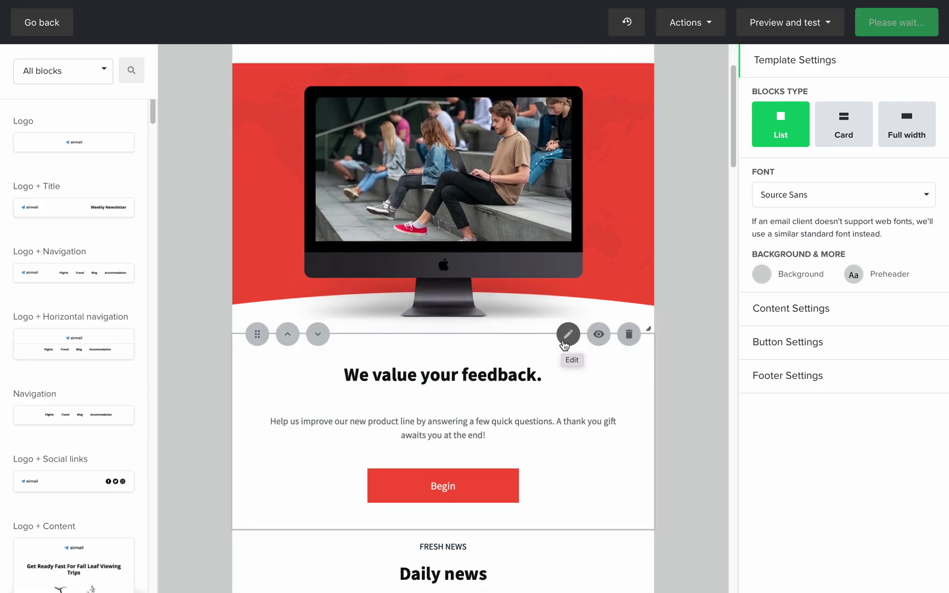
{"action": "left_click", "coordinate": [567, 332]}
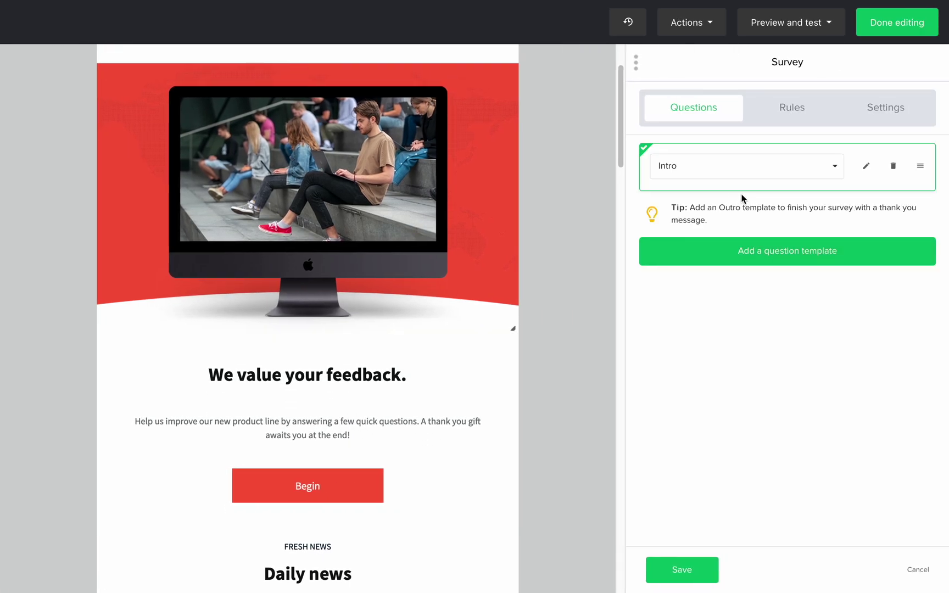
{"action": "left_click", "coordinate": [789, 116]}
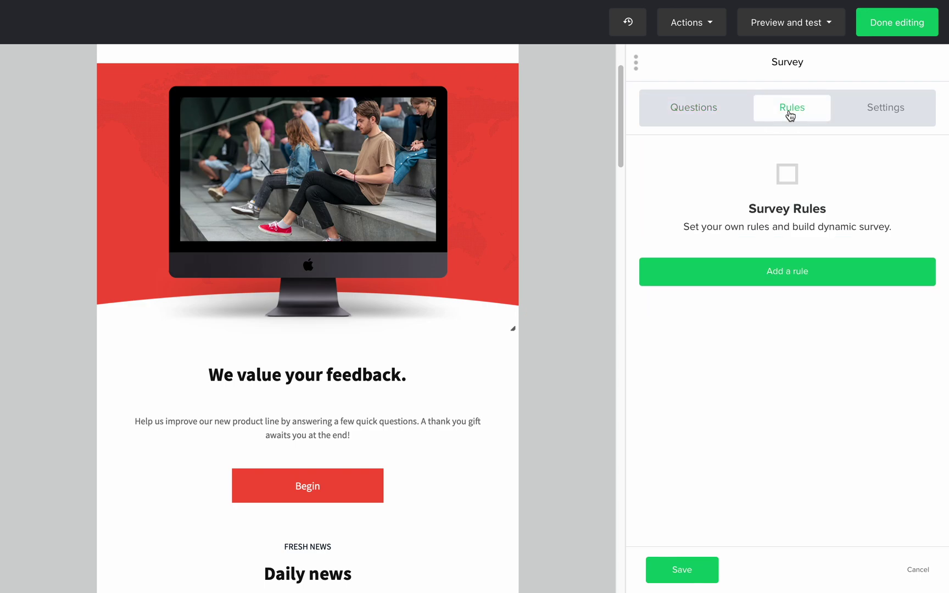
{"action": "left_click", "coordinate": [786, 274]}
{"action": "left_click", "coordinate": [823, 201]}
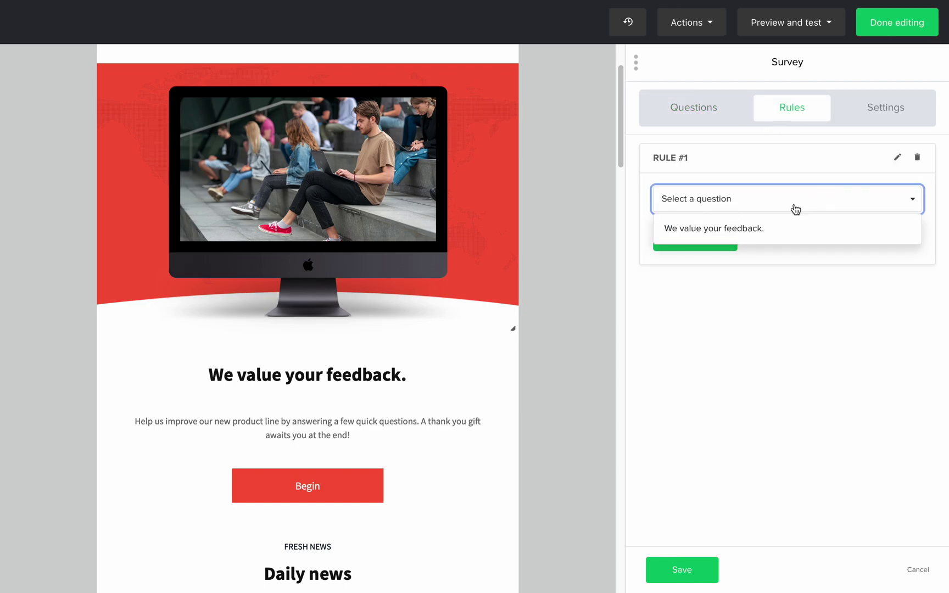
{"action": "left_click", "coordinate": [724, 228]}
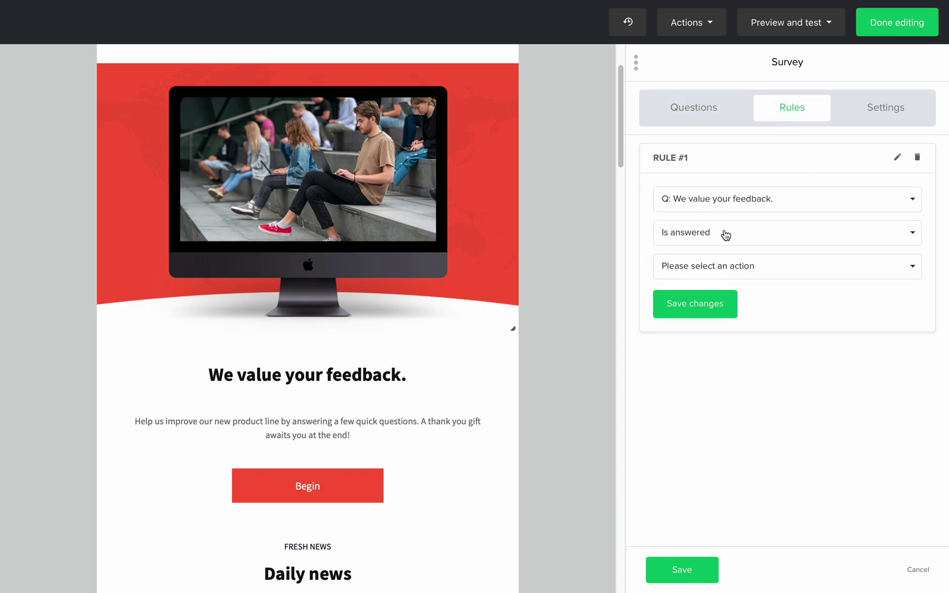
Step: Set the rule to Is answered, adding the subscriber to the Food blog group, and save
{"action": "left_click", "coordinate": [848, 234]}
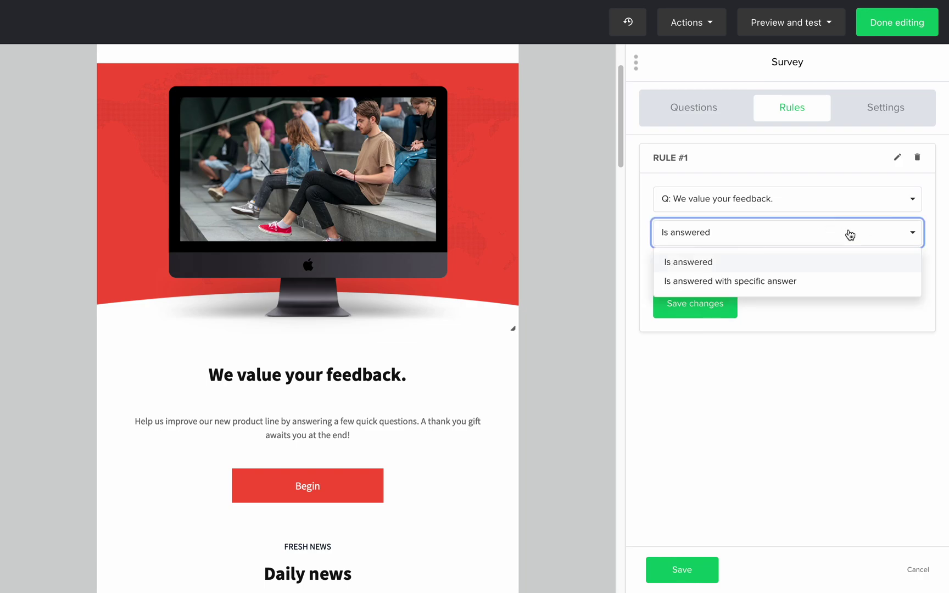
{"action": "left_click", "coordinate": [703, 262]}
{"action": "left_click", "coordinate": [789, 269]}
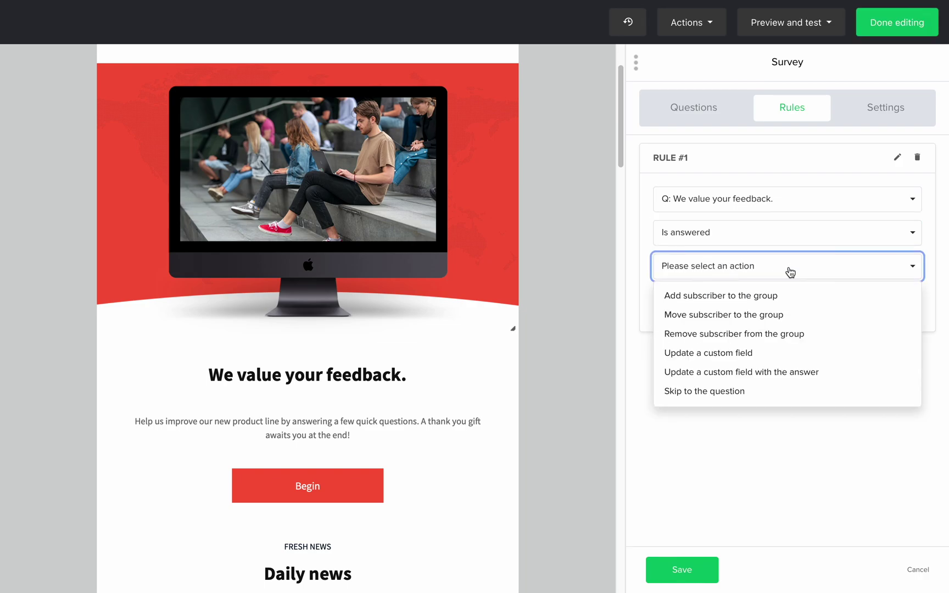
{"action": "left_click", "coordinate": [726, 299]}
{"action": "left_click", "coordinate": [796, 317]}
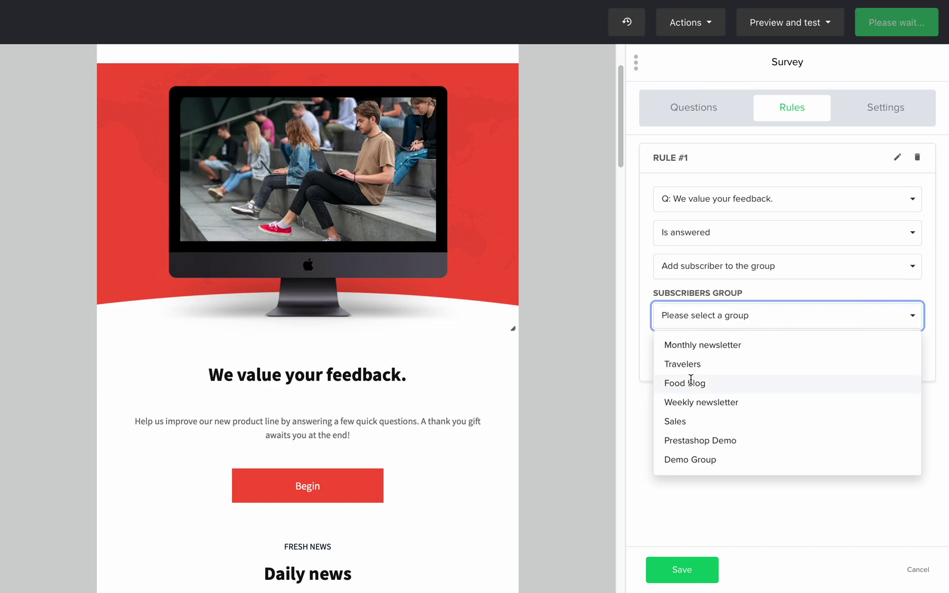
{"action": "left_click", "coordinate": [691, 383]}
{"action": "left_click", "coordinate": [693, 361]}
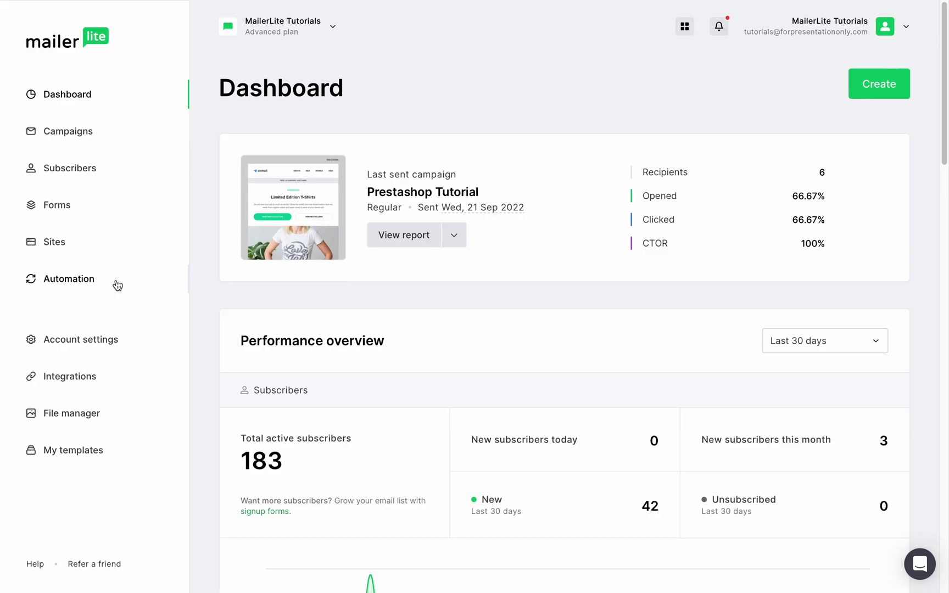
{"action": "left_click", "coordinate": [83, 282]}
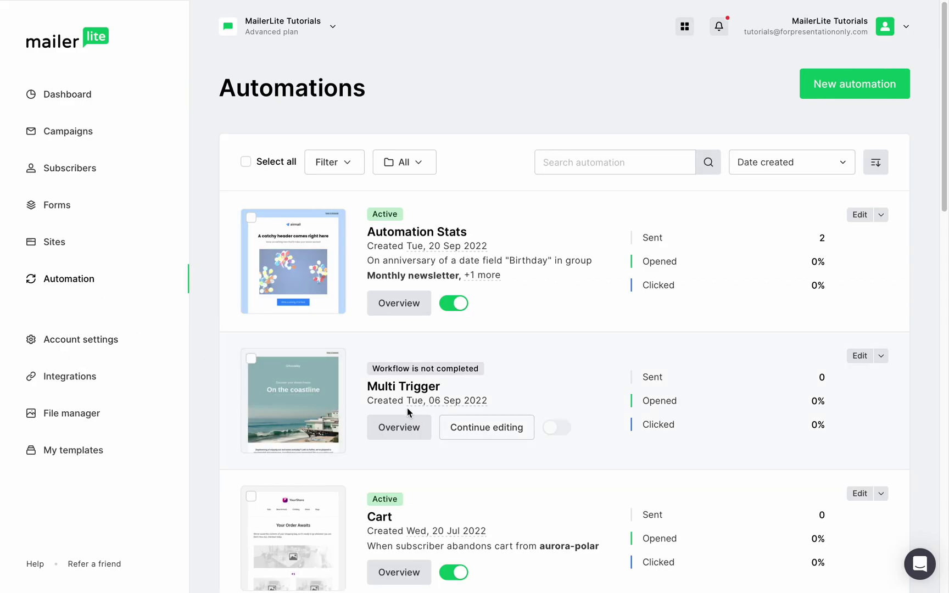
Step: Edit the Multi Trigger workflow, insert an Action step below Multi Trigger 1, and list available actions
{"action": "left_click", "coordinate": [858, 356]}
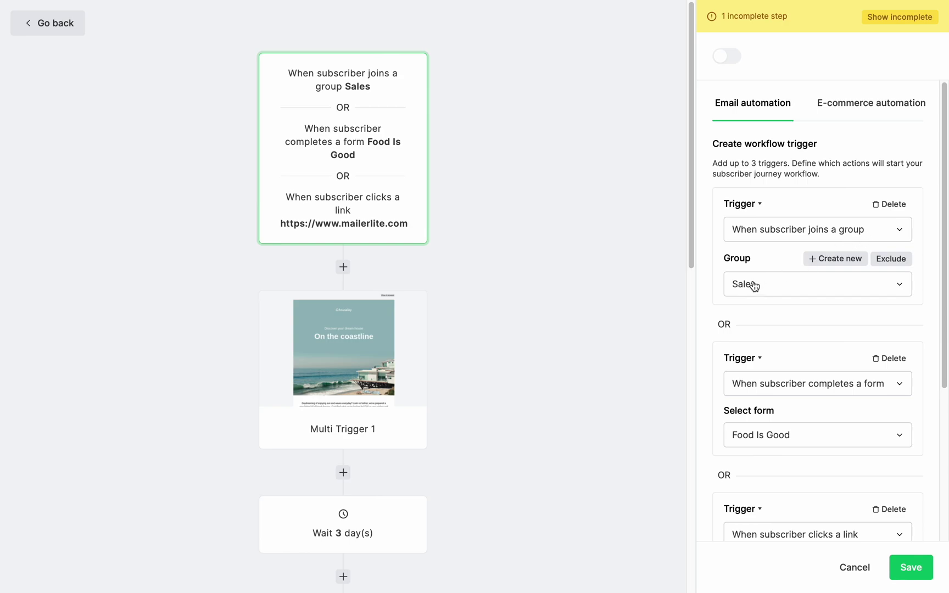
{"action": "left_click", "coordinate": [343, 472]}
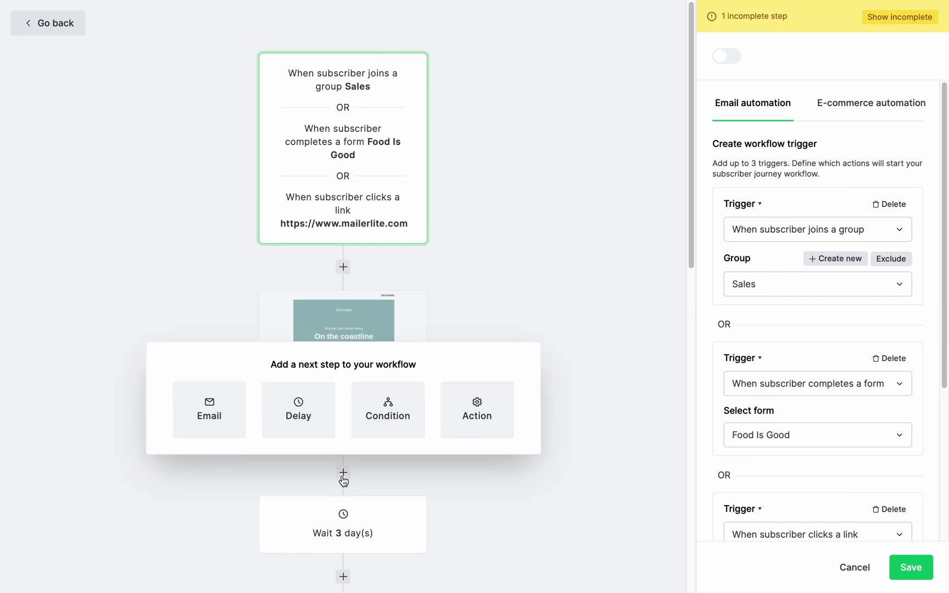
{"action": "left_click", "coordinate": [466, 422]}
{"action": "left_click", "coordinate": [745, 131]}
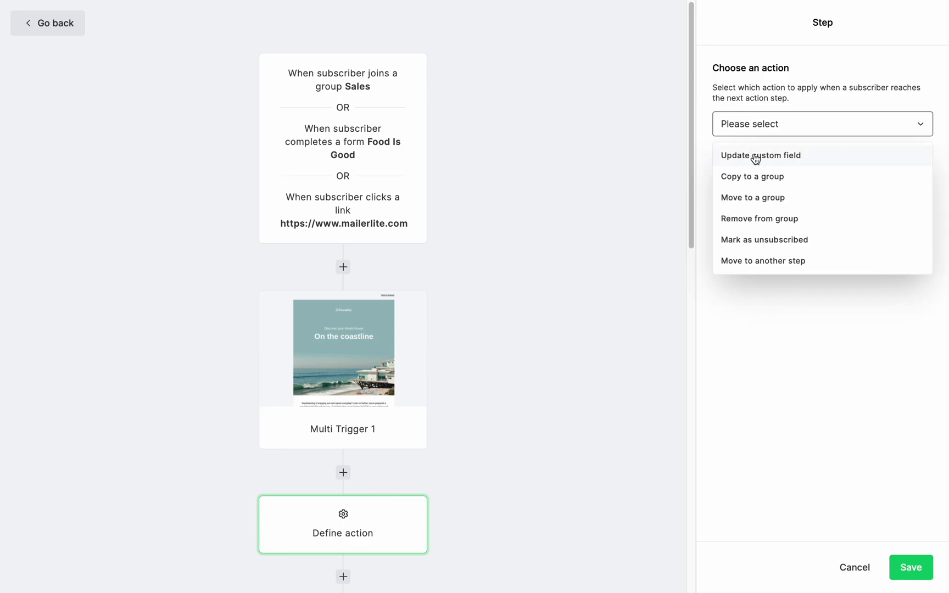